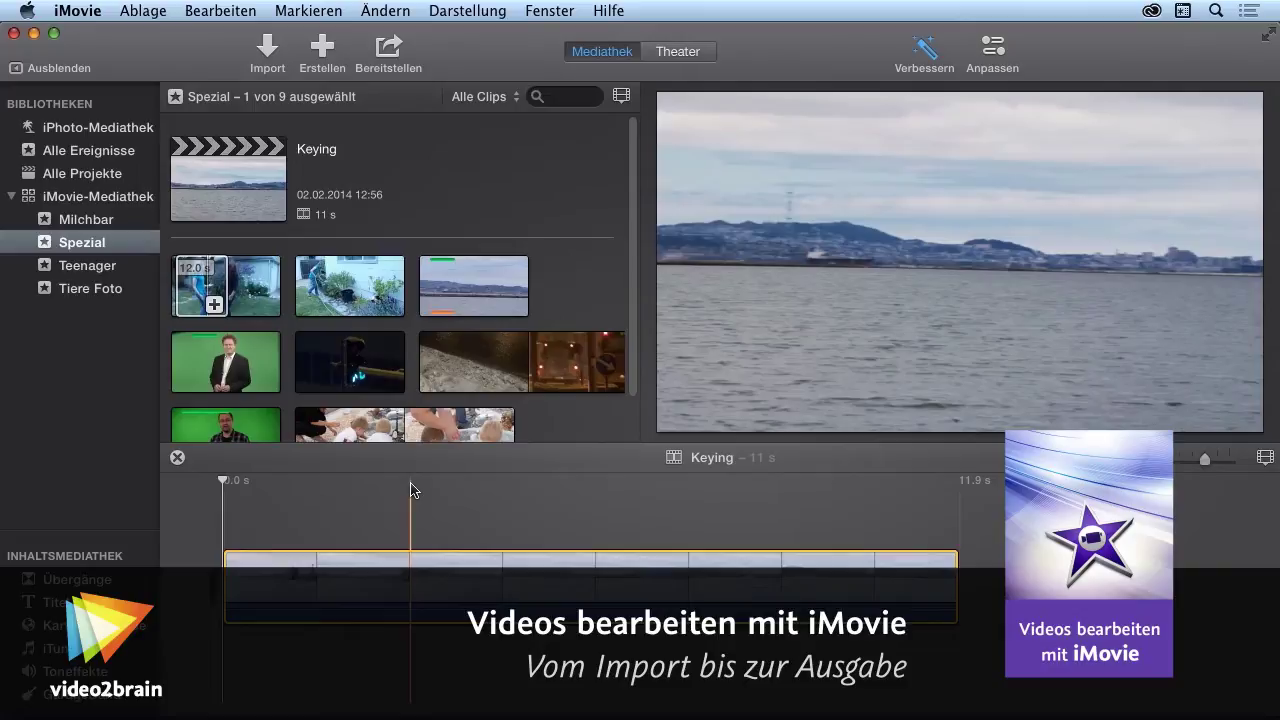
Place the marked garden clip as an overlay above the first half of the sea clip in the Keying project and play it
click(225, 284)
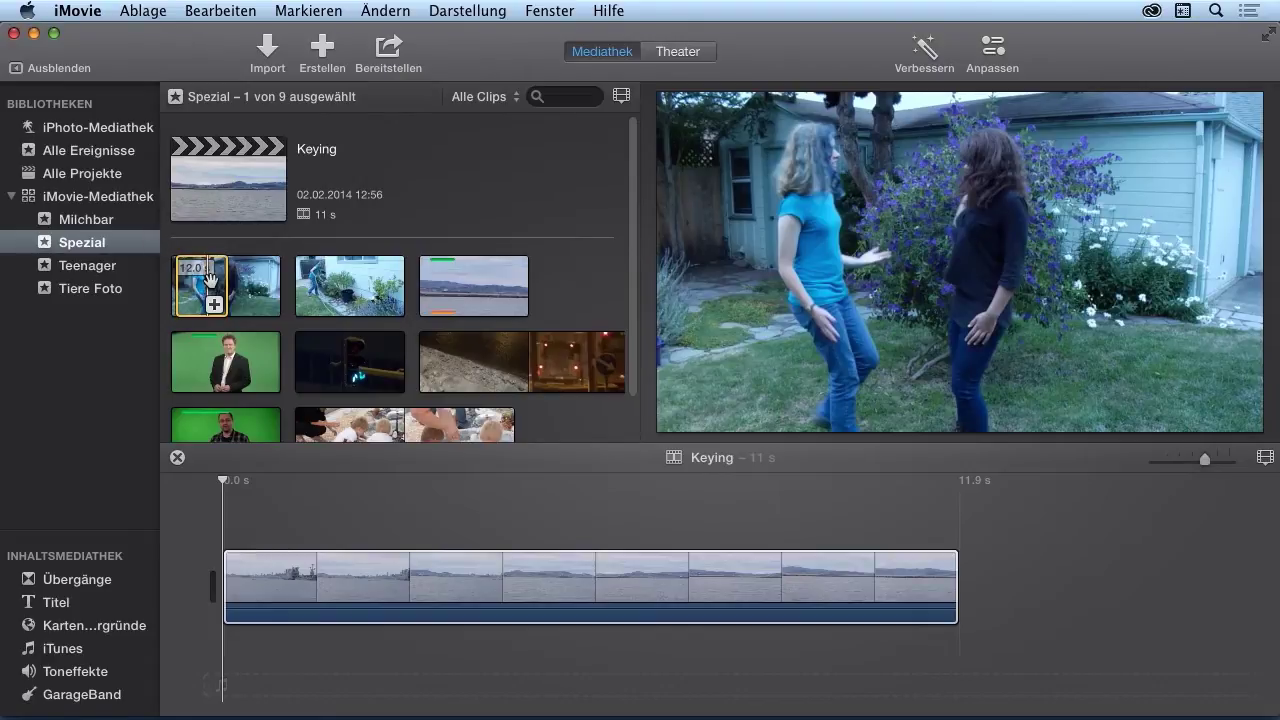
click(900, 590)
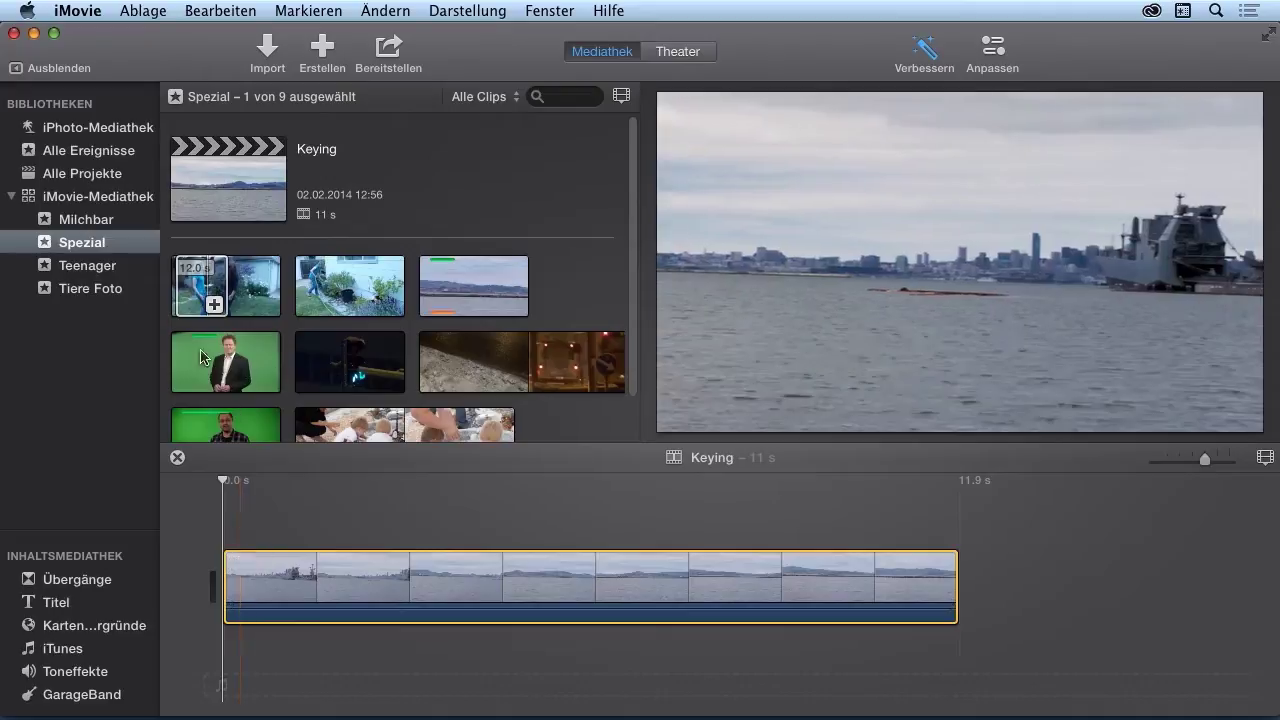
click(222, 318)
drag(222, 318, 353, 514)
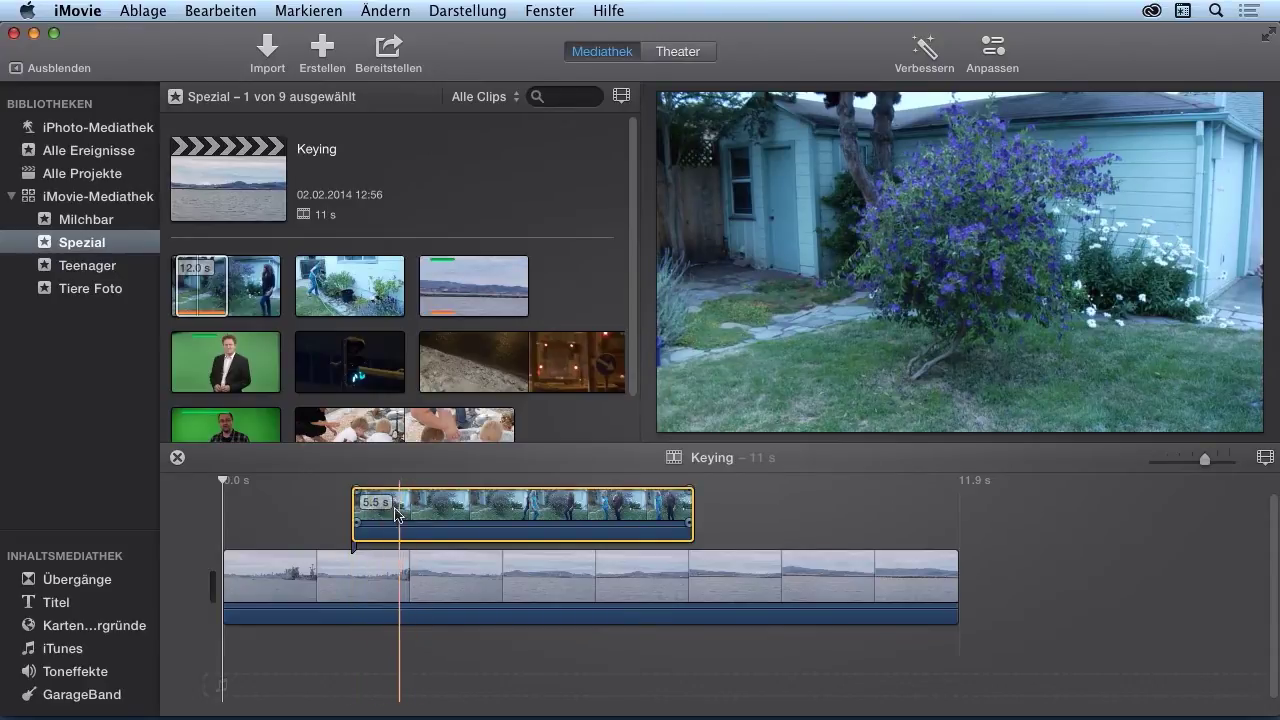
key(space)
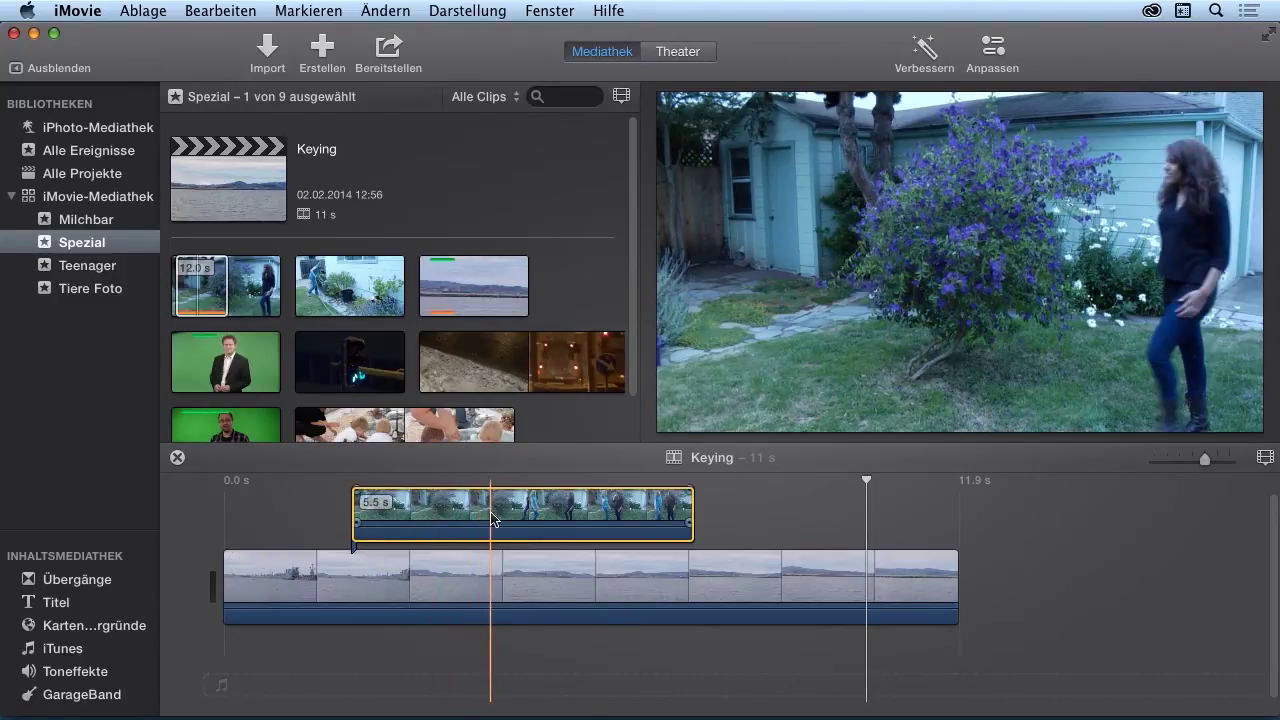
Auto-enhance the overlaid garden clip and slightly brighten its midtones in the colour correction
click(579, 515)
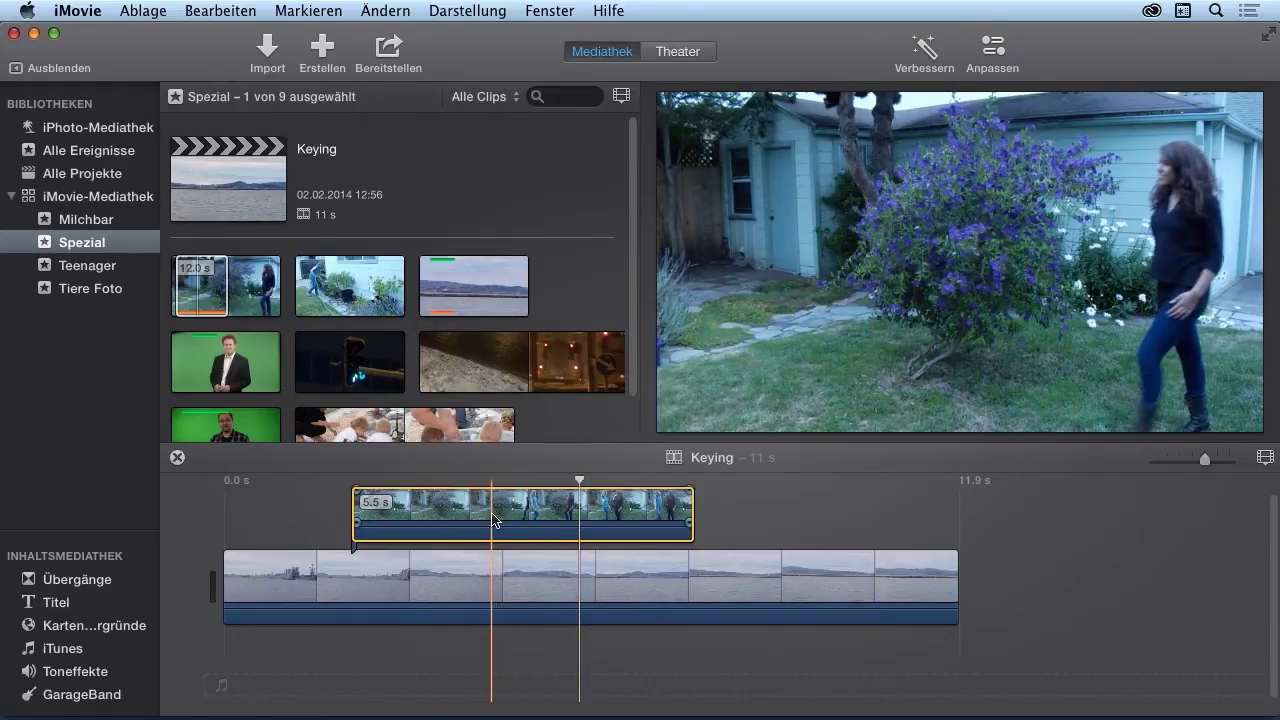
click(926, 47)
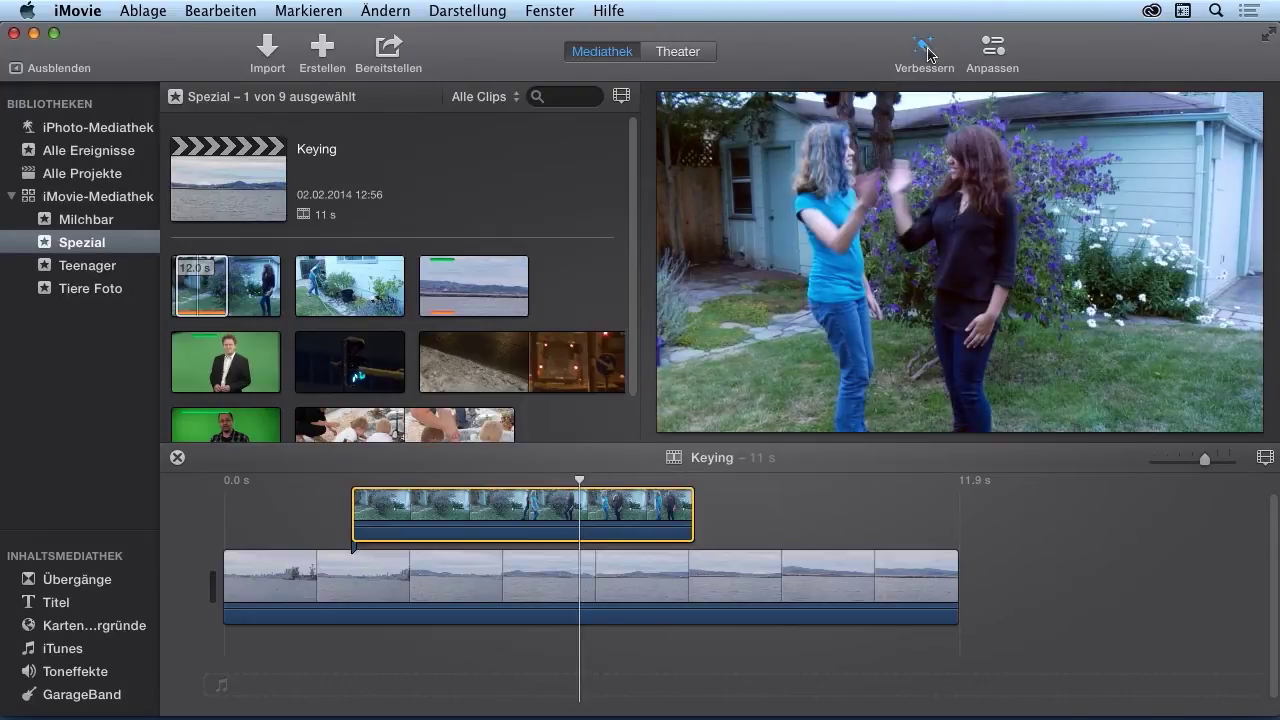
click(1000, 46)
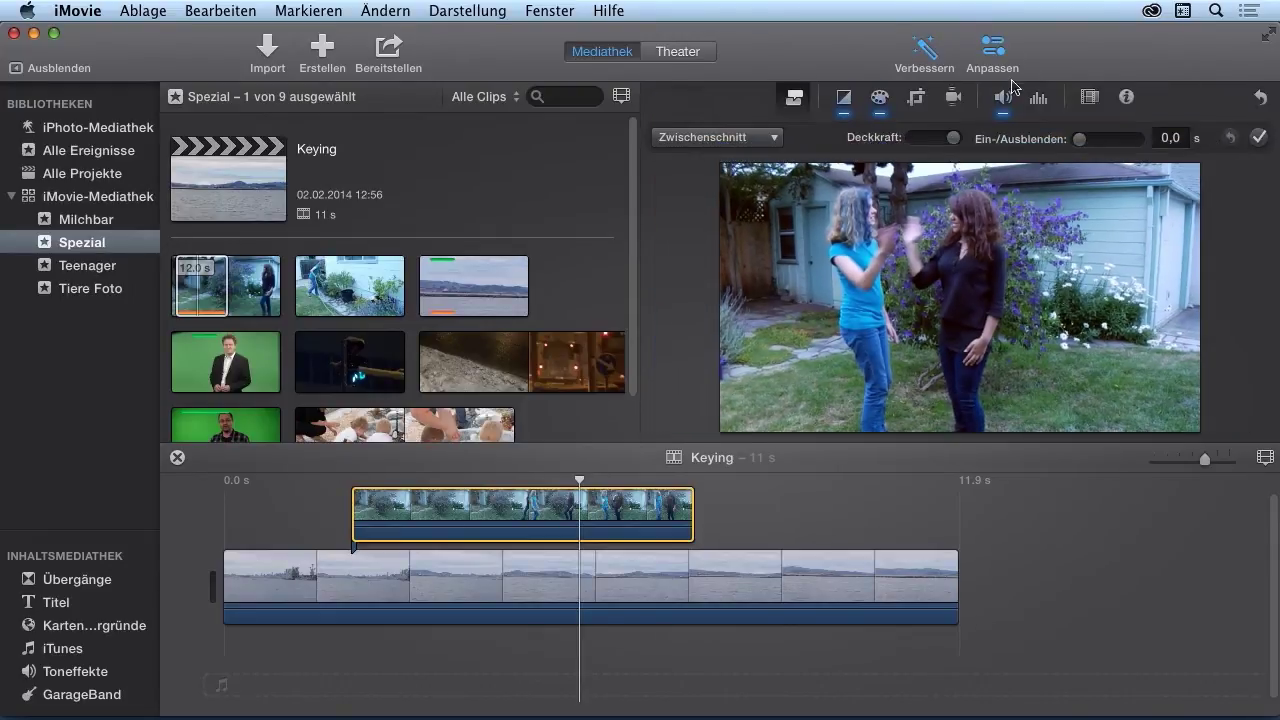
click(879, 100)
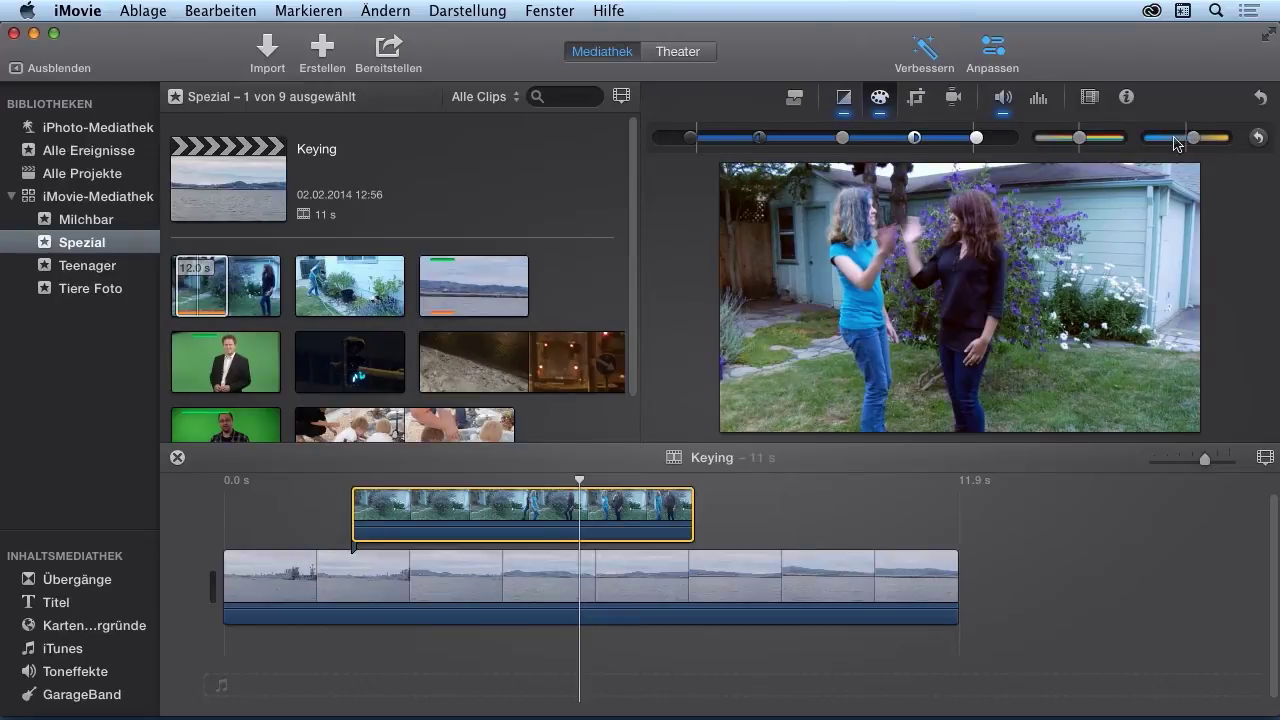
drag(855, 141, 866, 144)
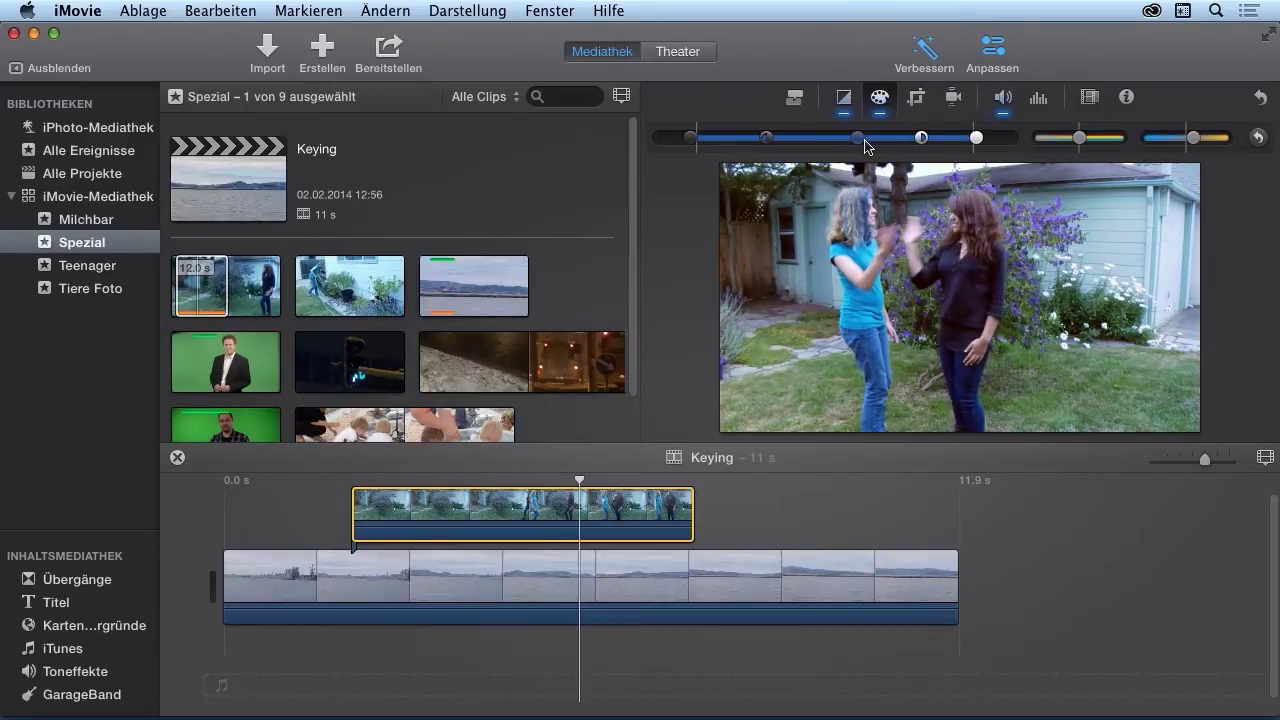
click(991, 55)
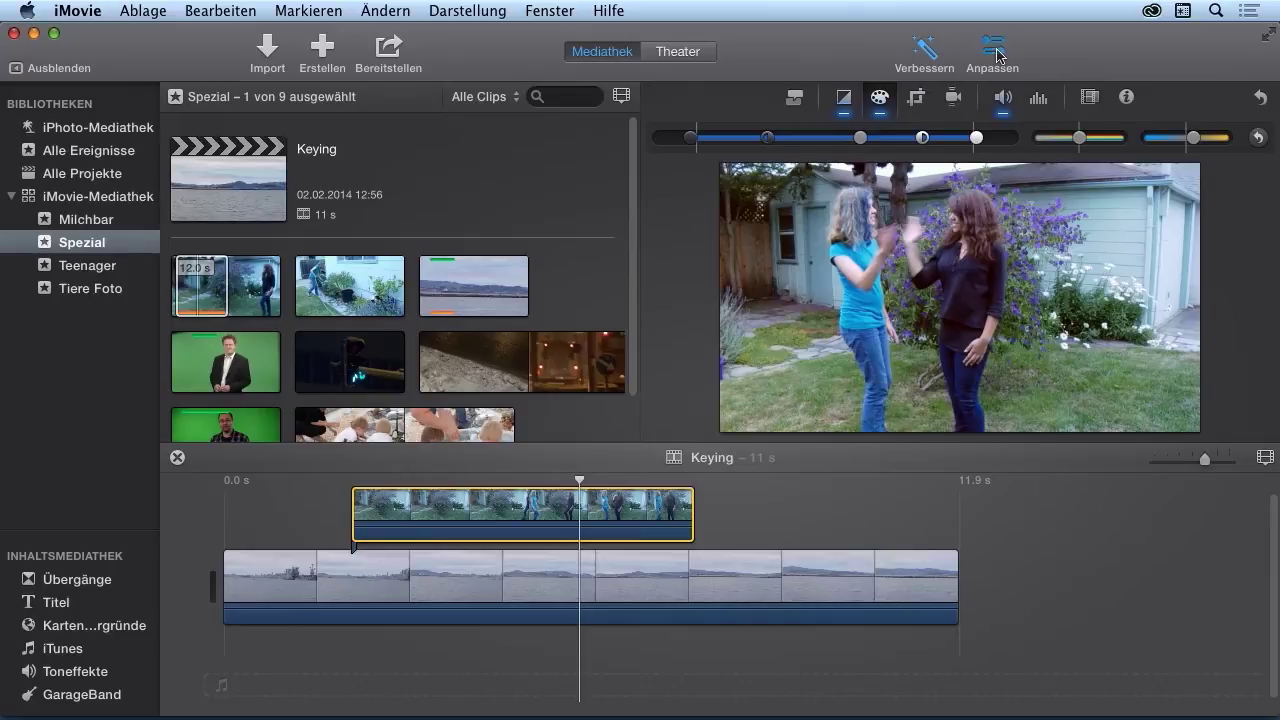
Keep the garden clip's overlay mode at Zwischenschnitt and lower its opacity so it blends with the sea clip
drag(580, 481, 506, 484)
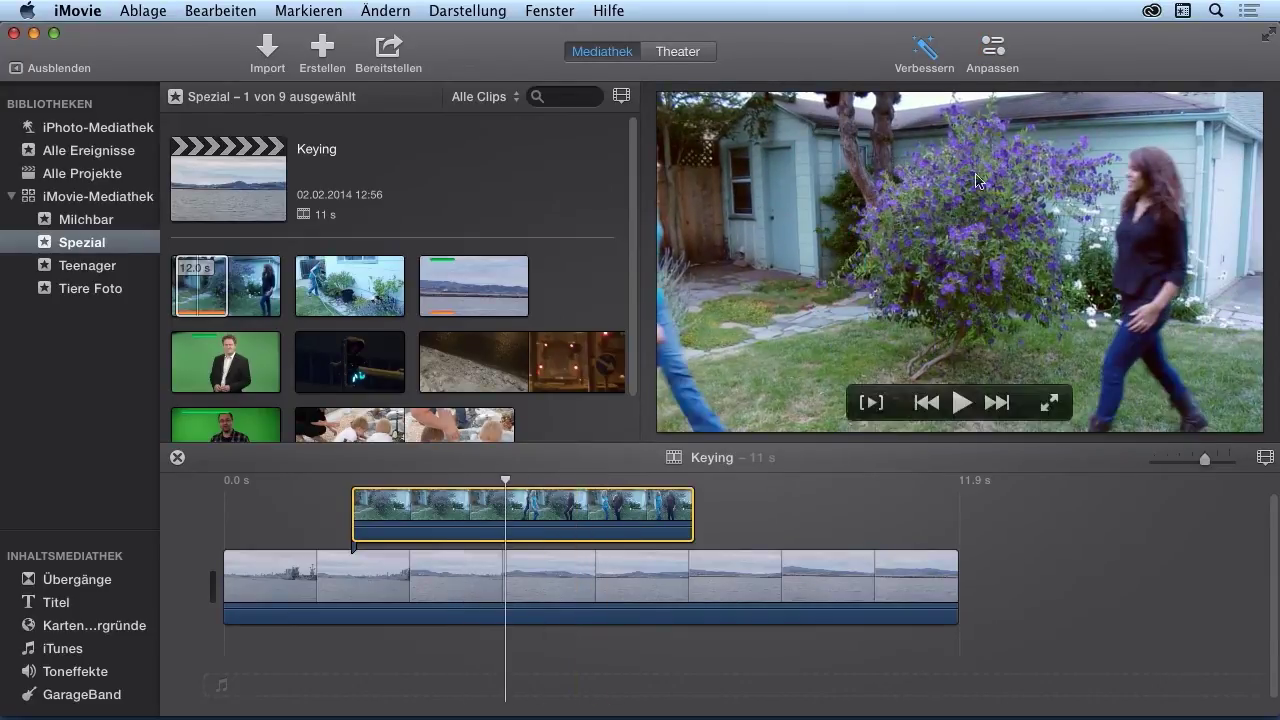
click(1004, 50)
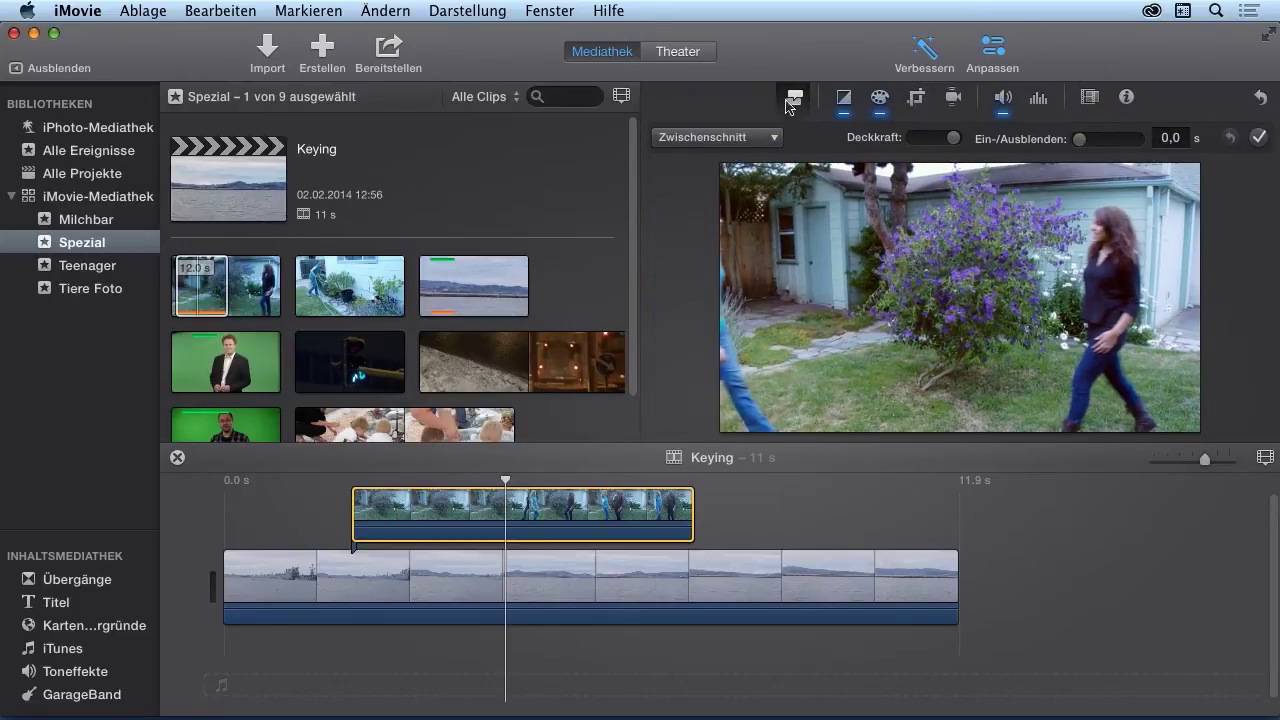
click(722, 140)
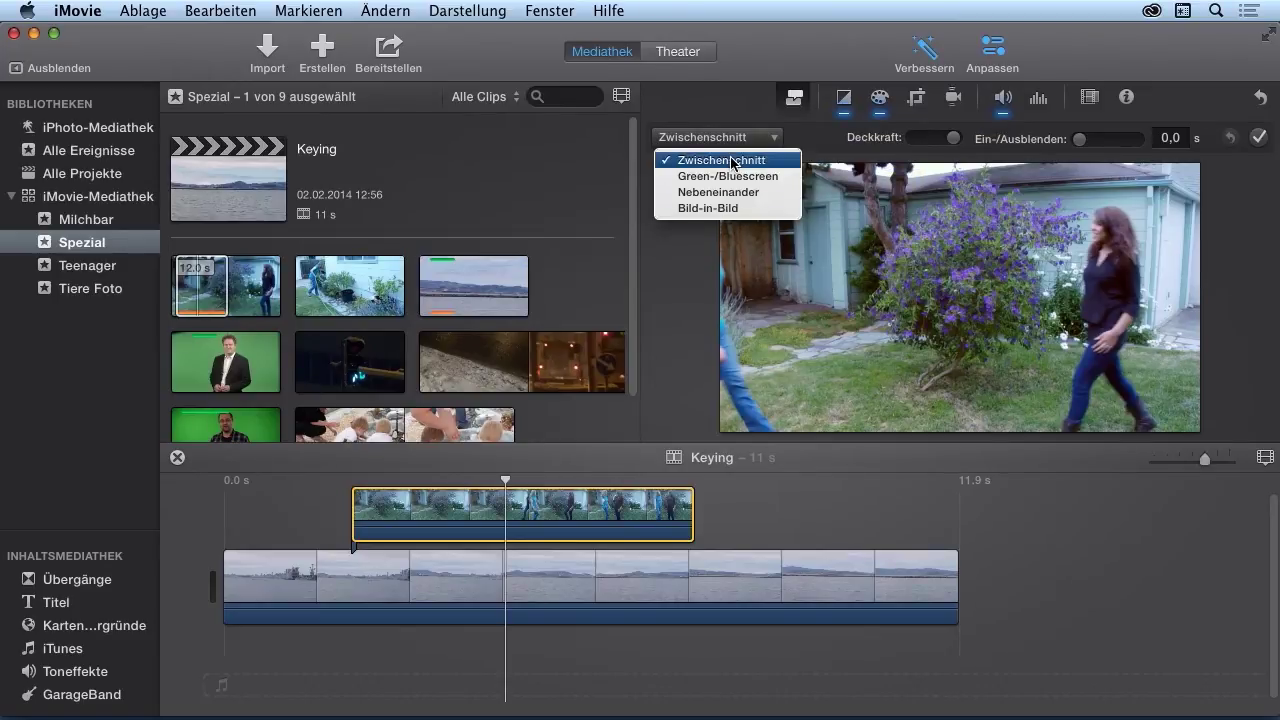
click(733, 162)
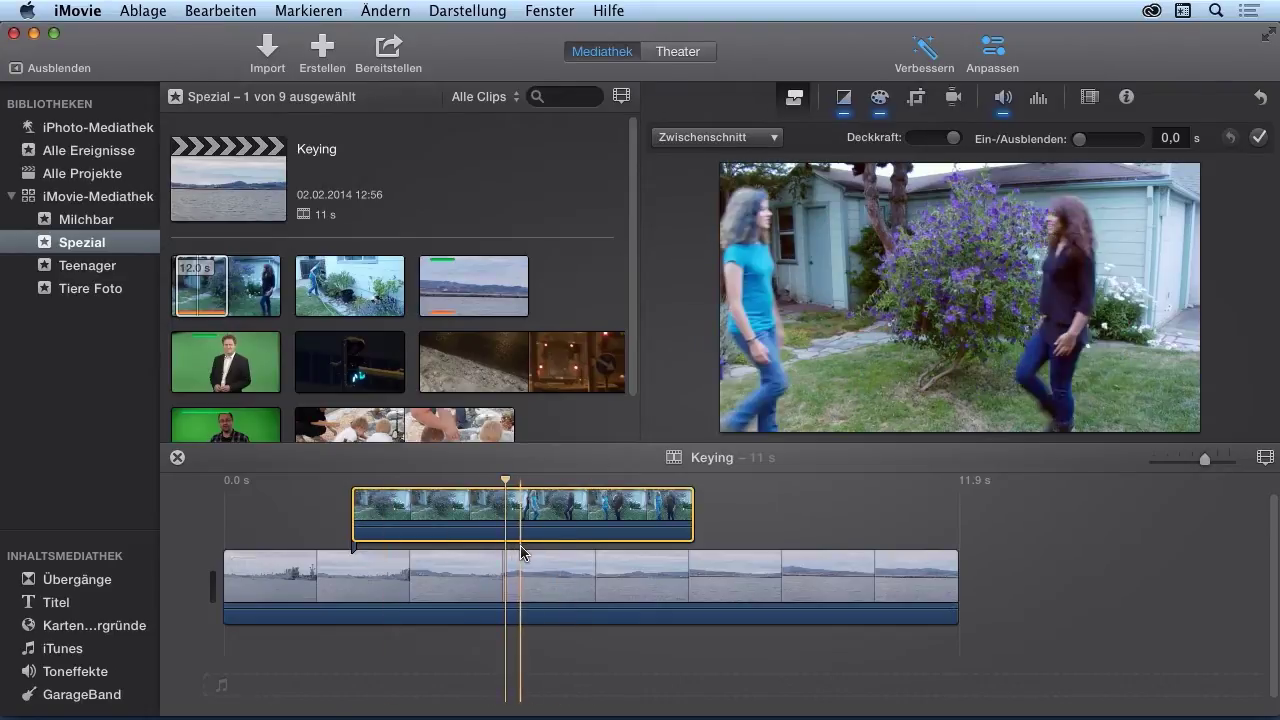
mouse_move(930, 210)
drag(957, 139, 941, 143)
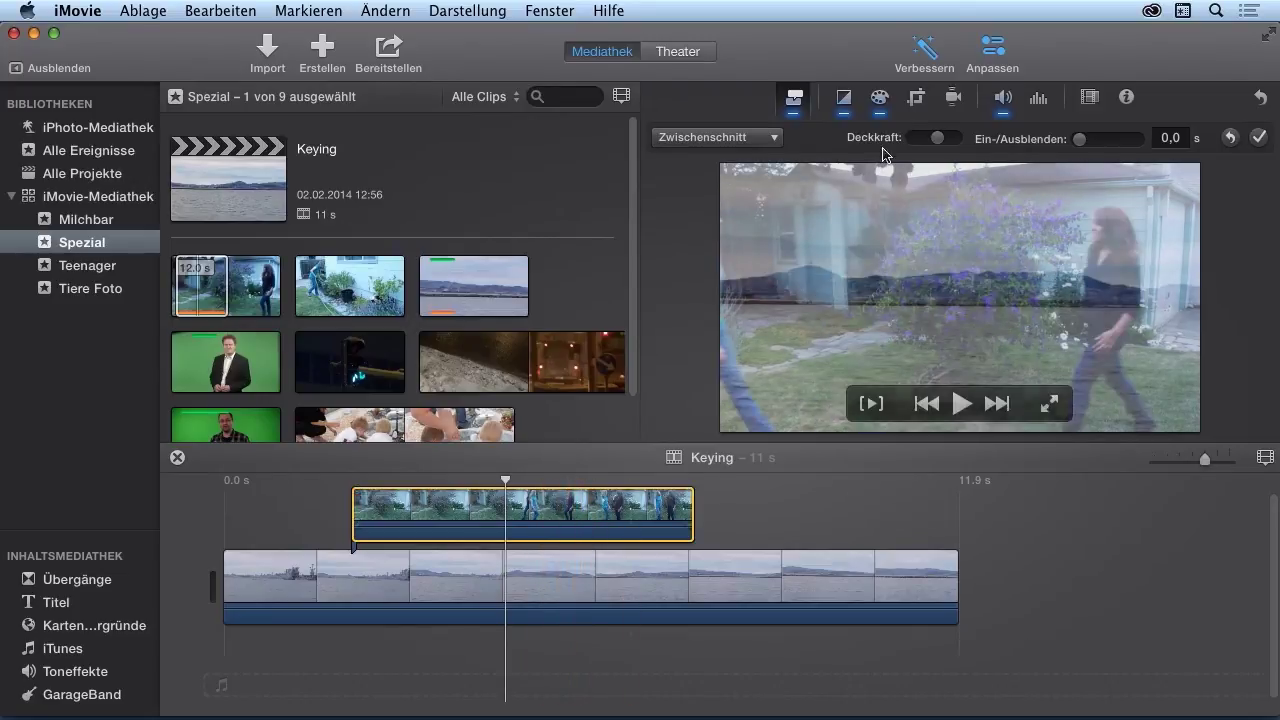
Restore the overlay's full opacity, apply a 0.7 s fade in and out, and extend the fade to 1.1 s in the timeline
drag(947, 139, 1106, 149)
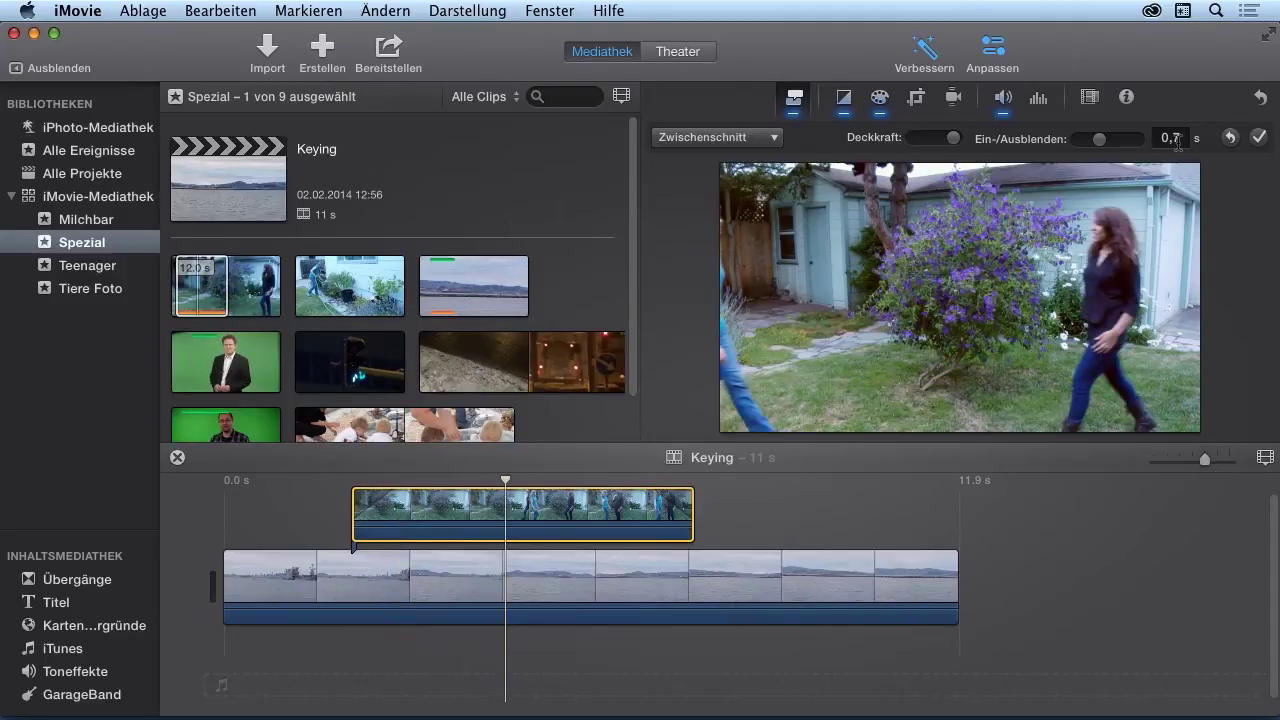
click(1258, 137)
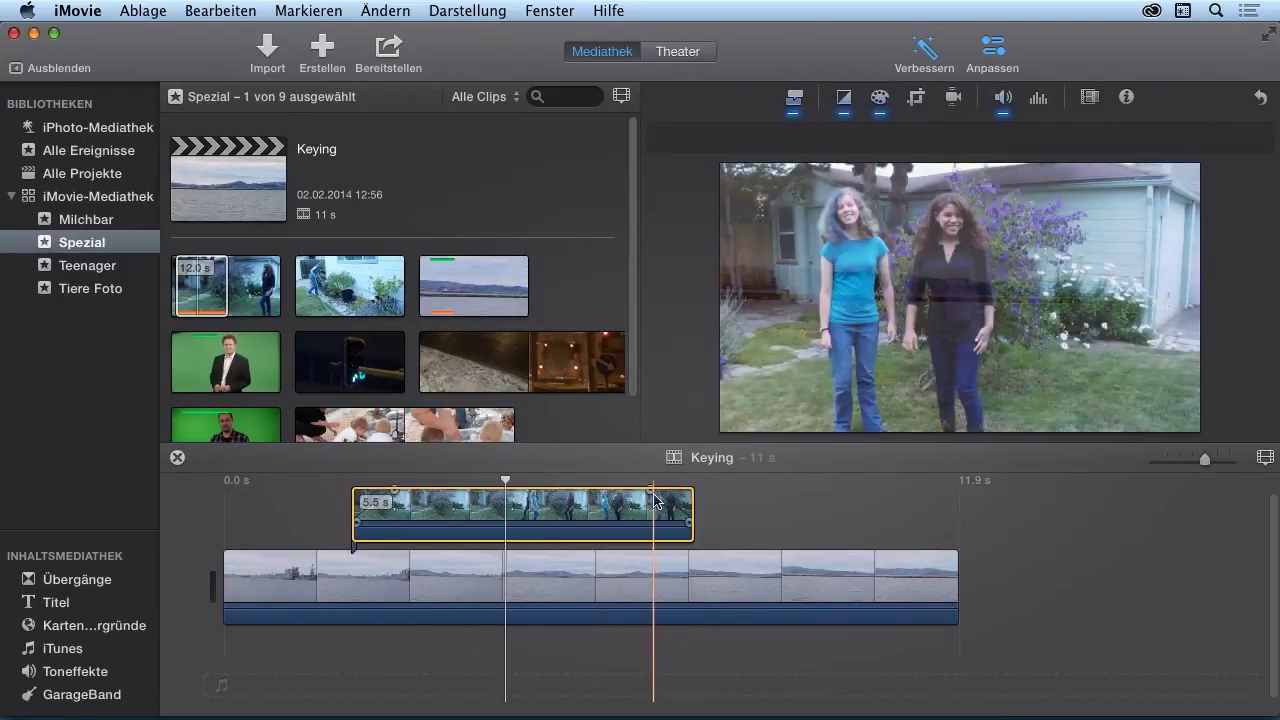
drag(651, 491, 626, 491)
drag(507, 487, 535, 528)
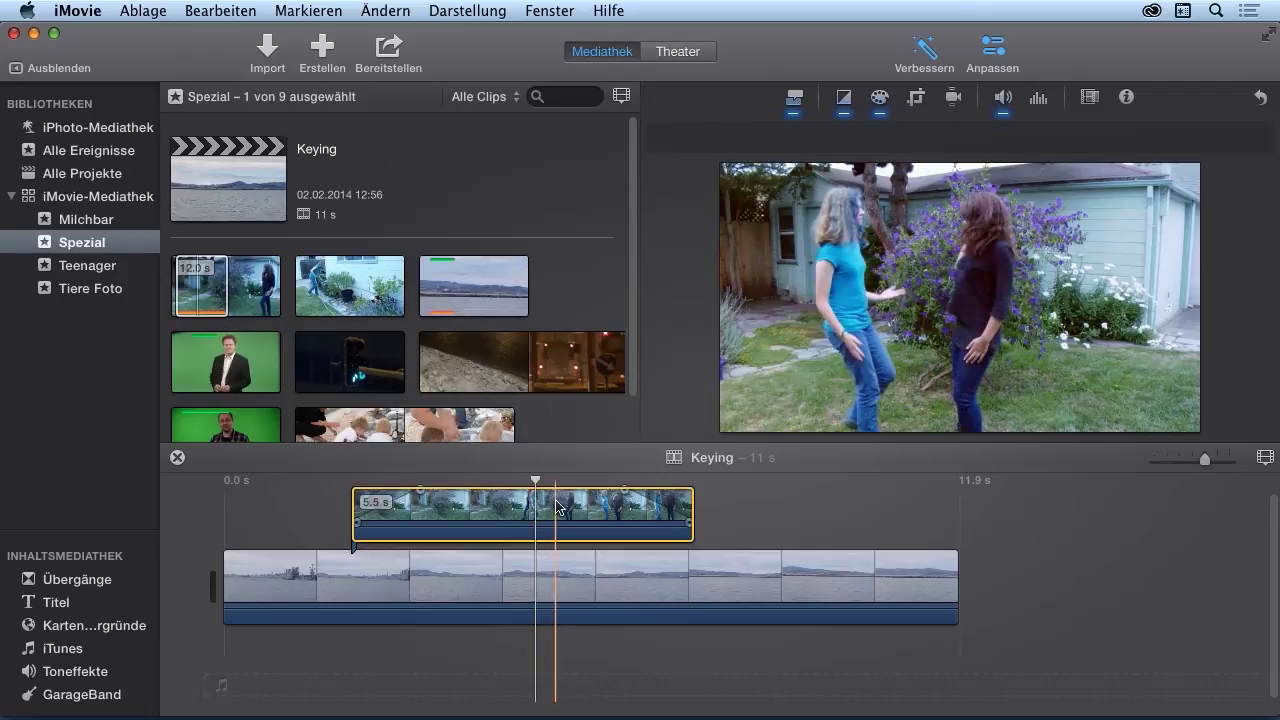
Reset the overlay settings and set the garden clip to Nebeneinander, Rechts, with a 0.5 s slide-in
click(796, 99)
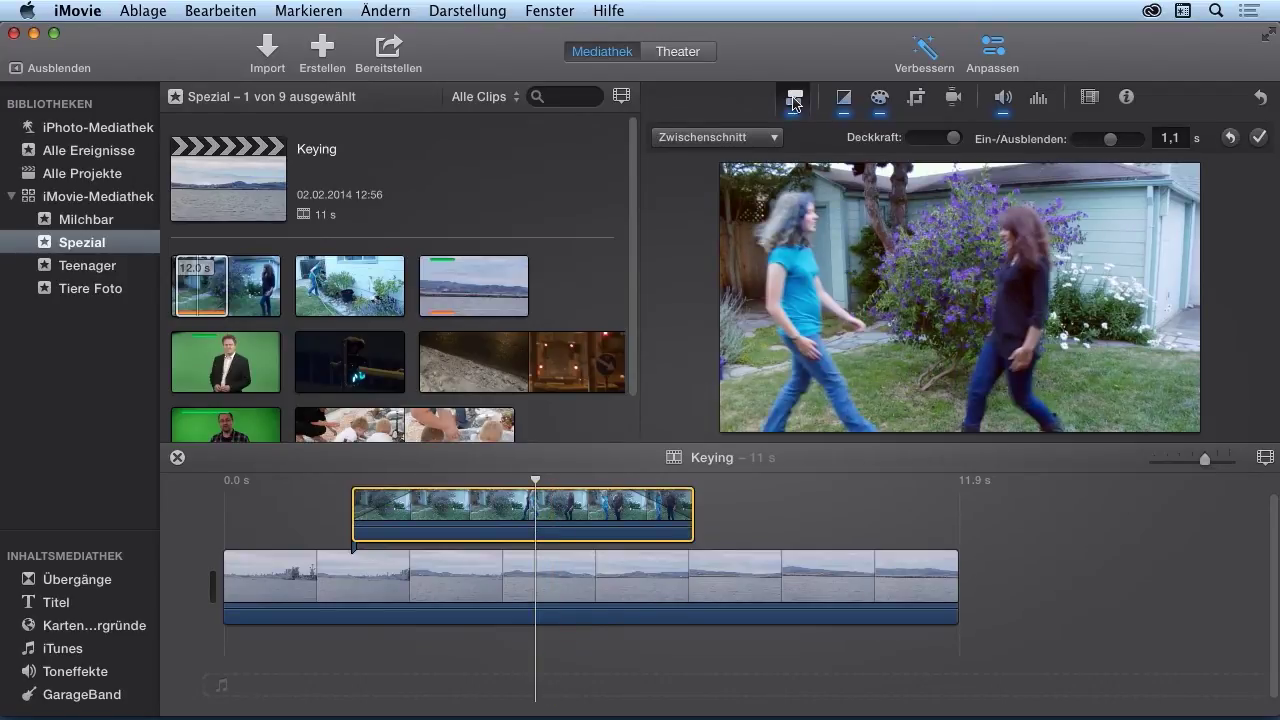
click(1234, 139)
click(756, 138)
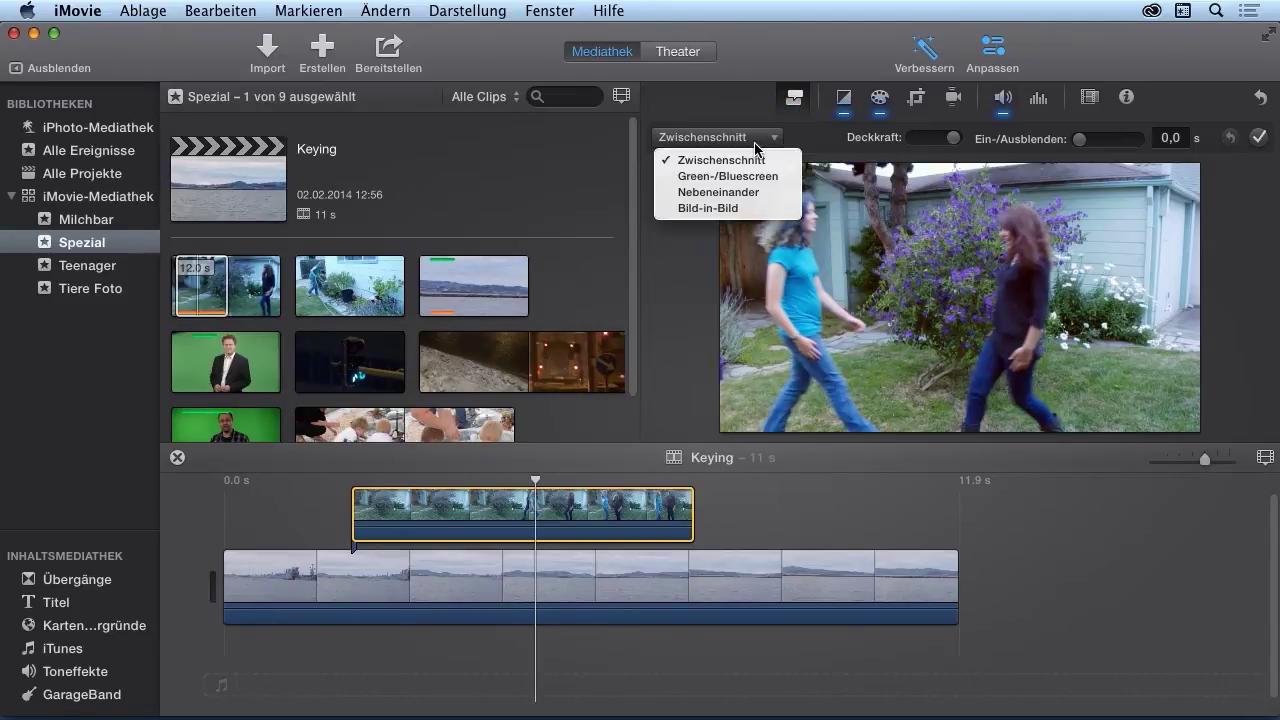
click(765, 192)
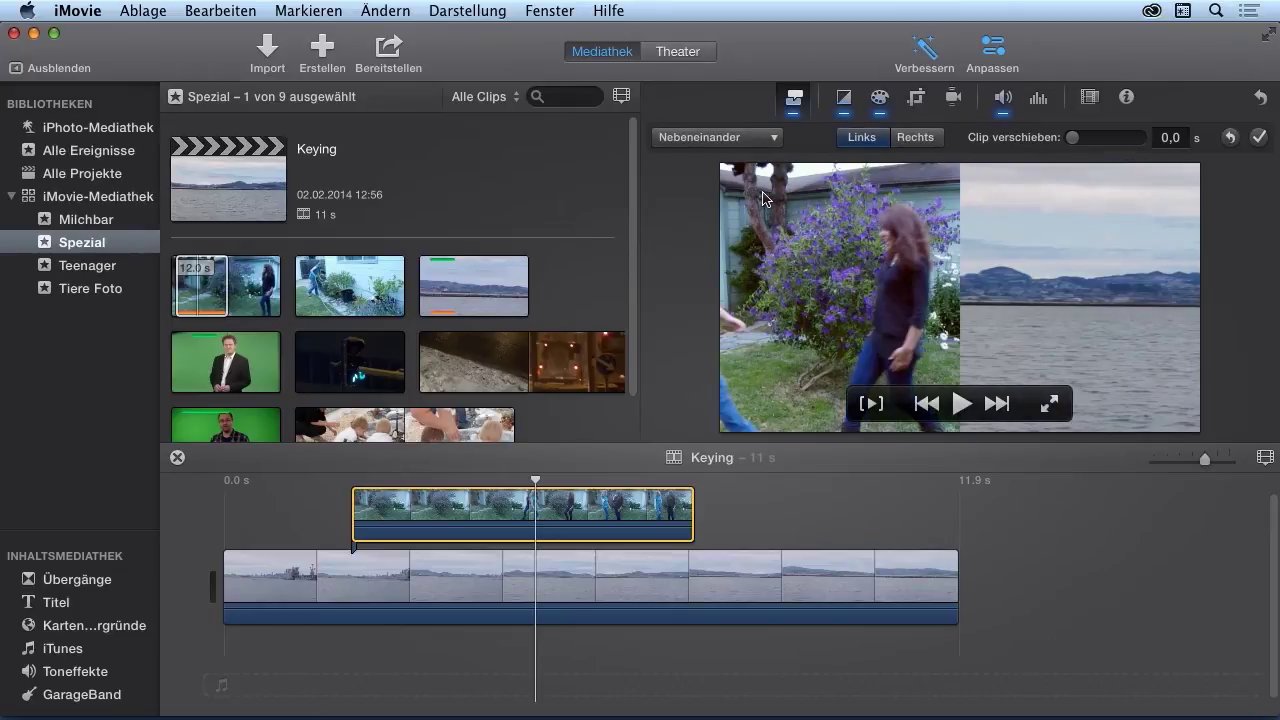
click(918, 139)
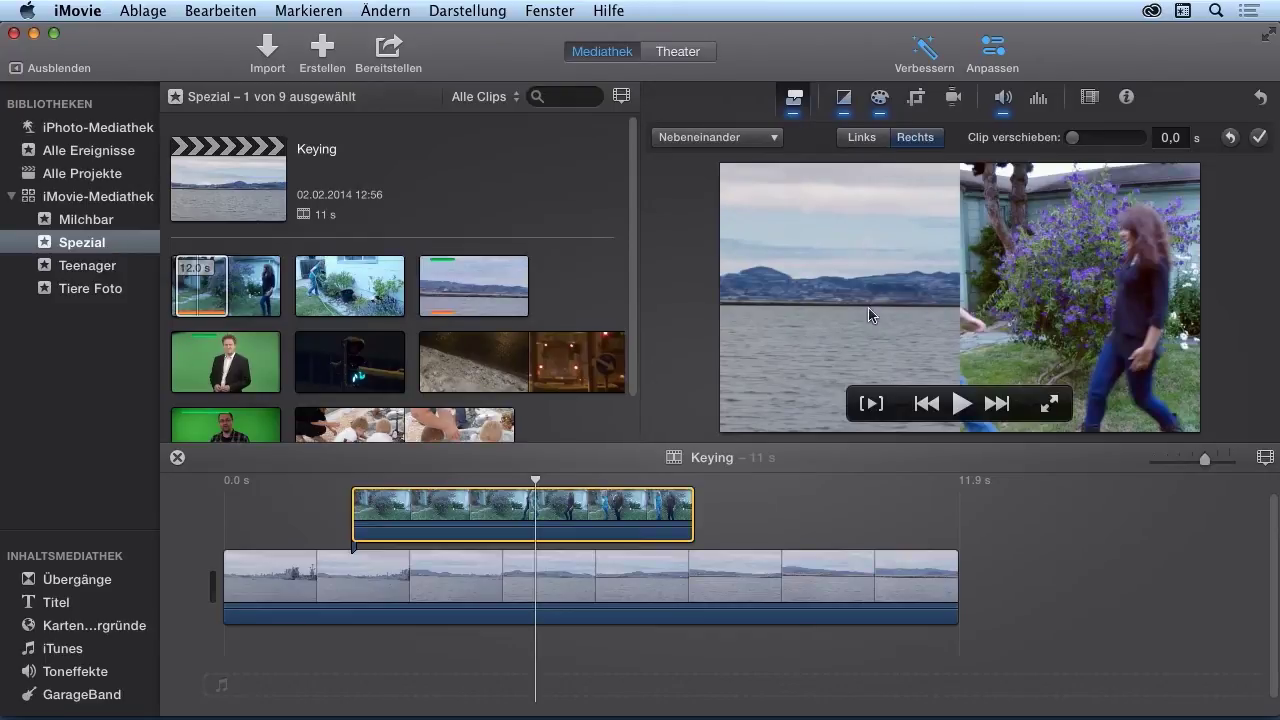
drag(1072, 137, 1094, 146)
Play the side-by-side passage and check the crop settings of the garden clip
click(415, 497)
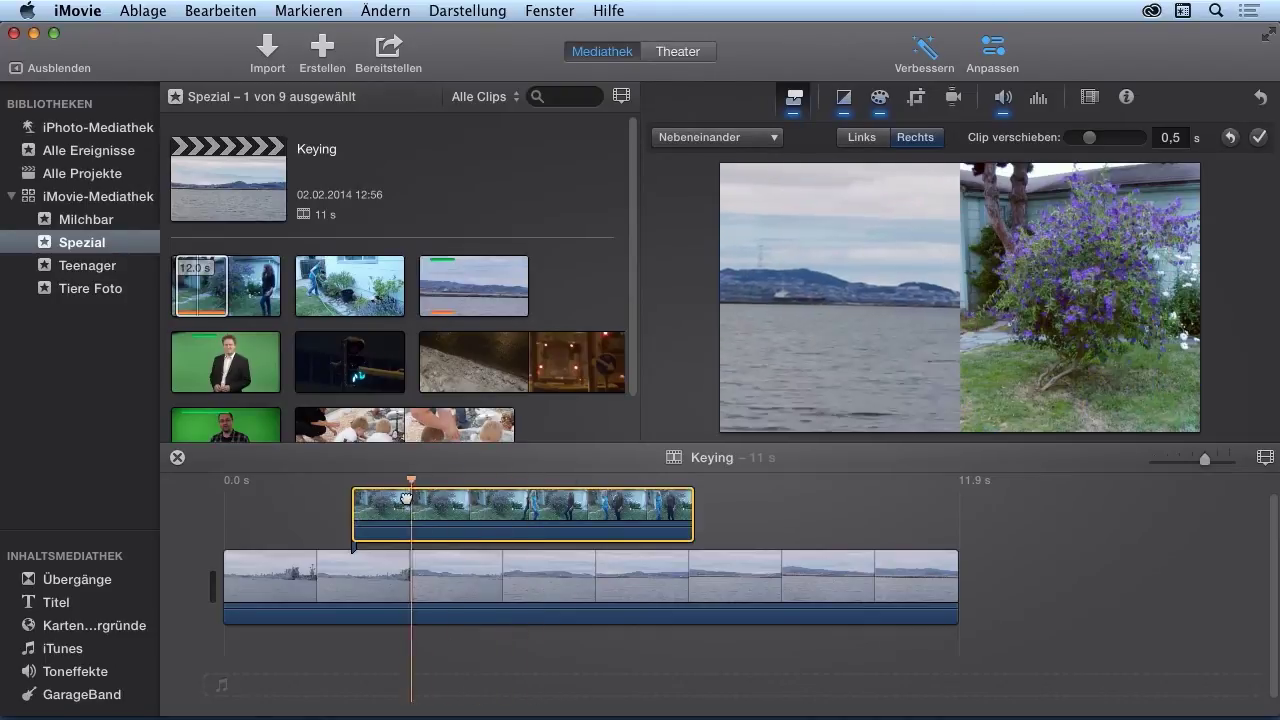
key(space)
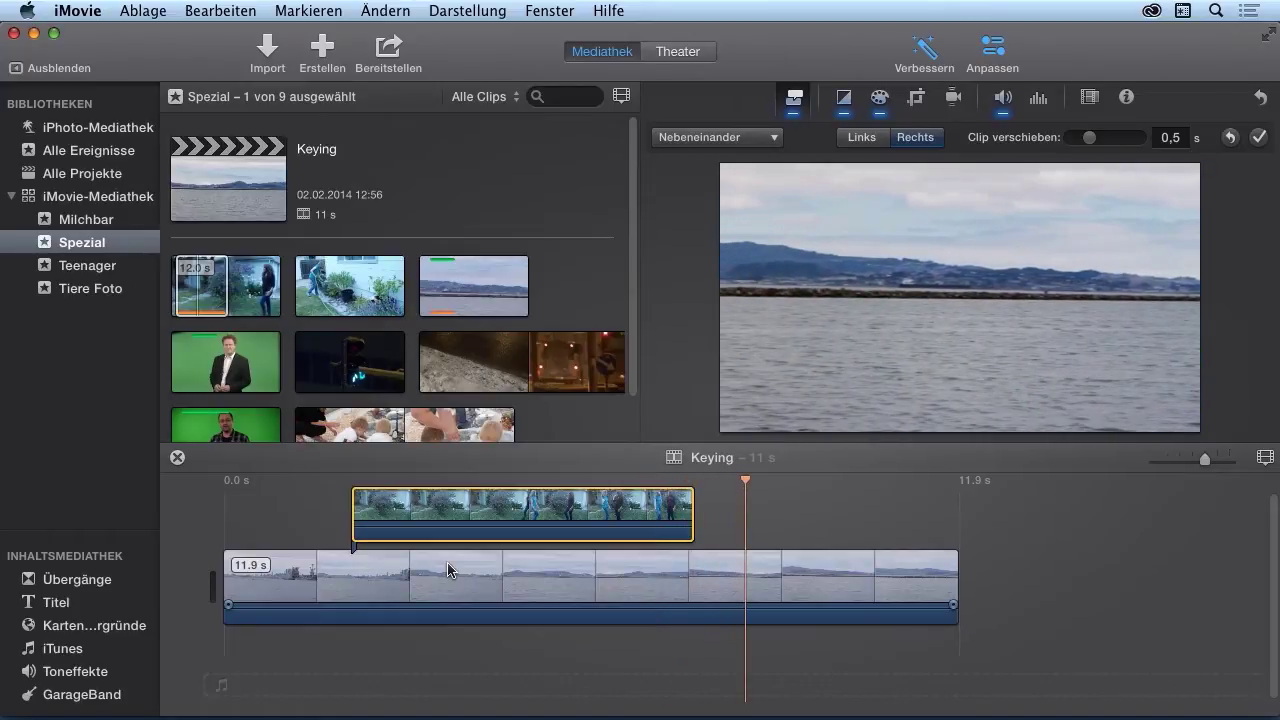
drag(744, 479, 543, 479)
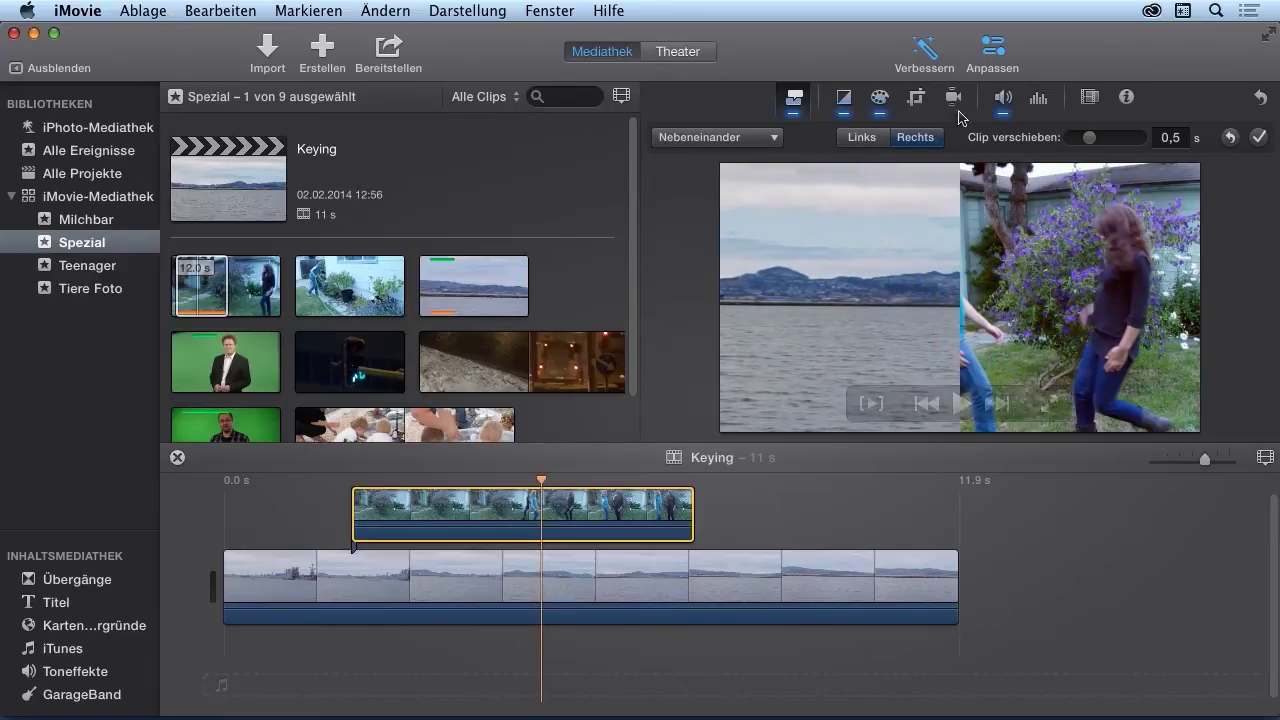
click(918, 98)
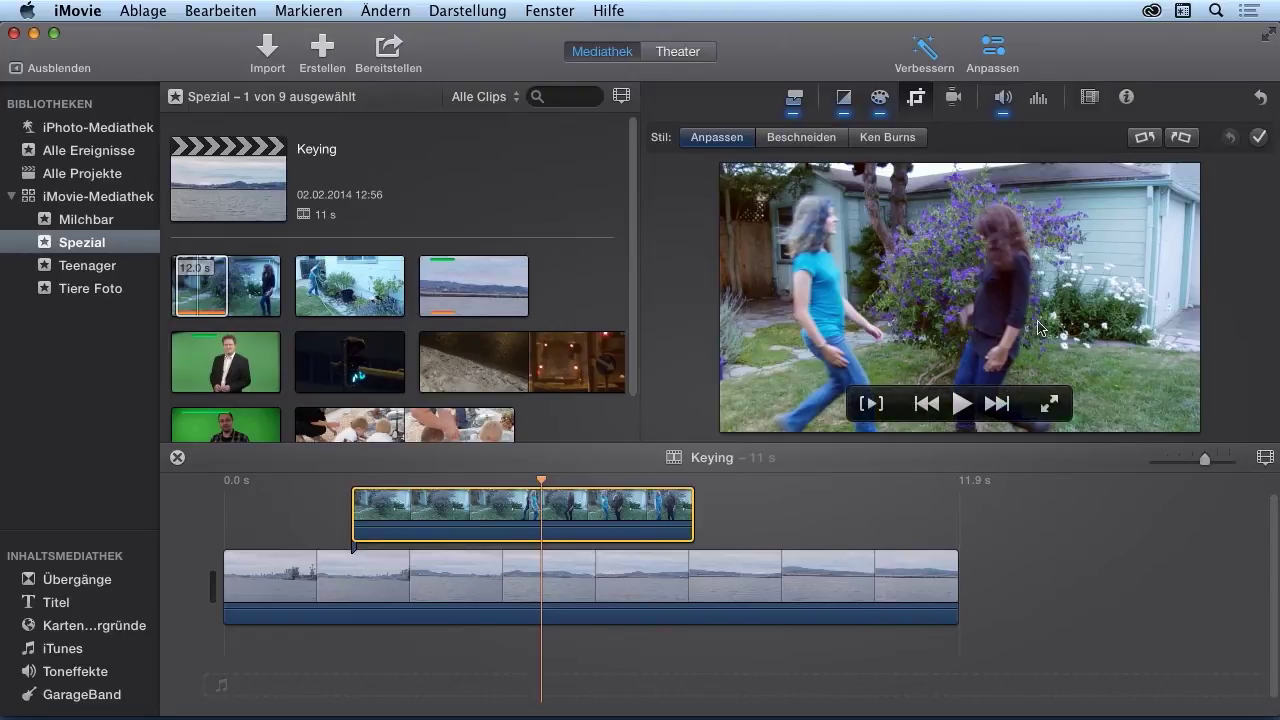
click(795, 100)
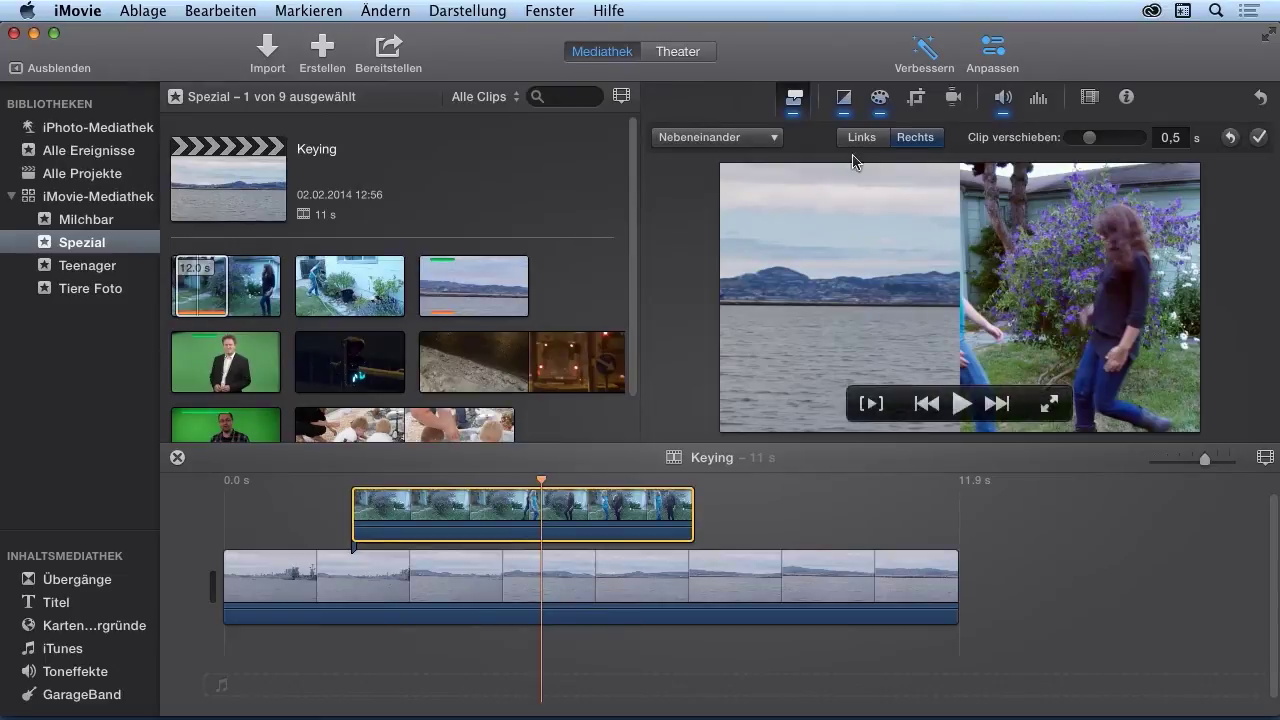
Switch the overlay to Bild-in-Bild, enlarge the inset and move it to the lower-left corner of the picture
click(743, 140)
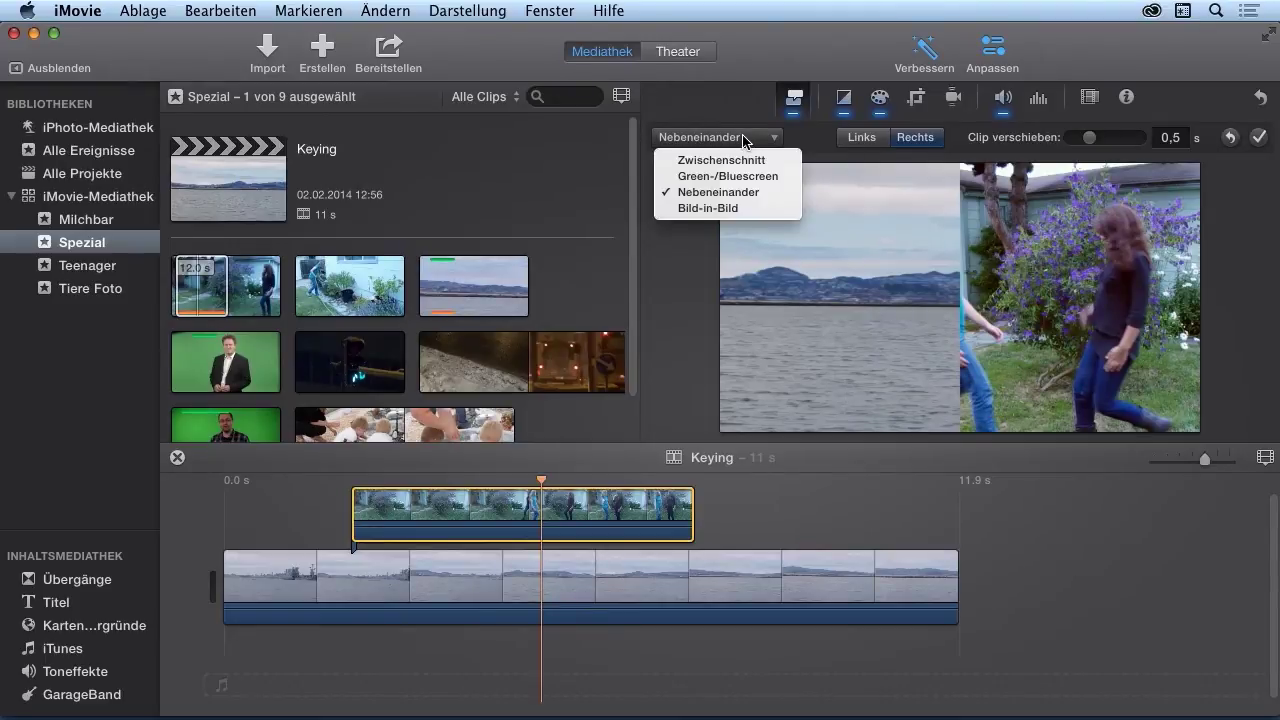
click(741, 209)
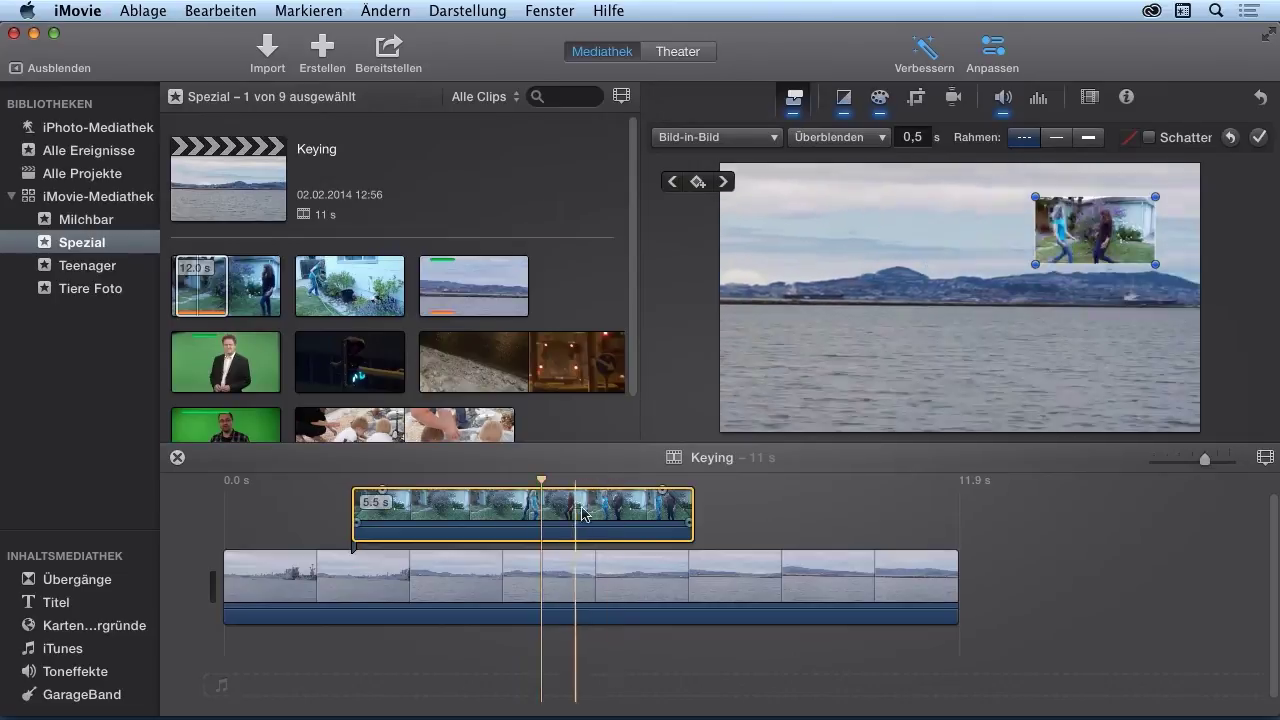
drag(1083, 215, 1020, 197)
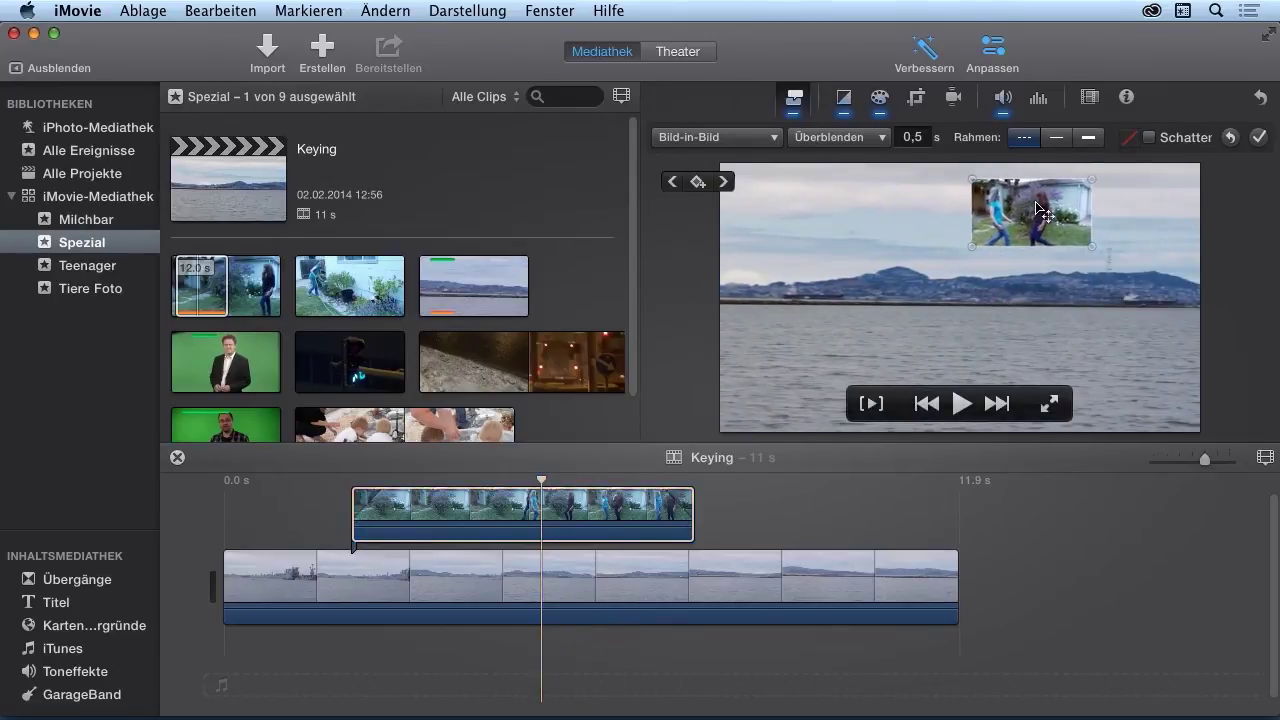
drag(1082, 250, 1102, 272)
drag(1036, 230, 828, 364)
drag(896, 322, 915, 317)
Try the thin and thick frames and the frame colour on the inset, then remove the frame and enable the shadow
drag(541, 483, 383, 490)
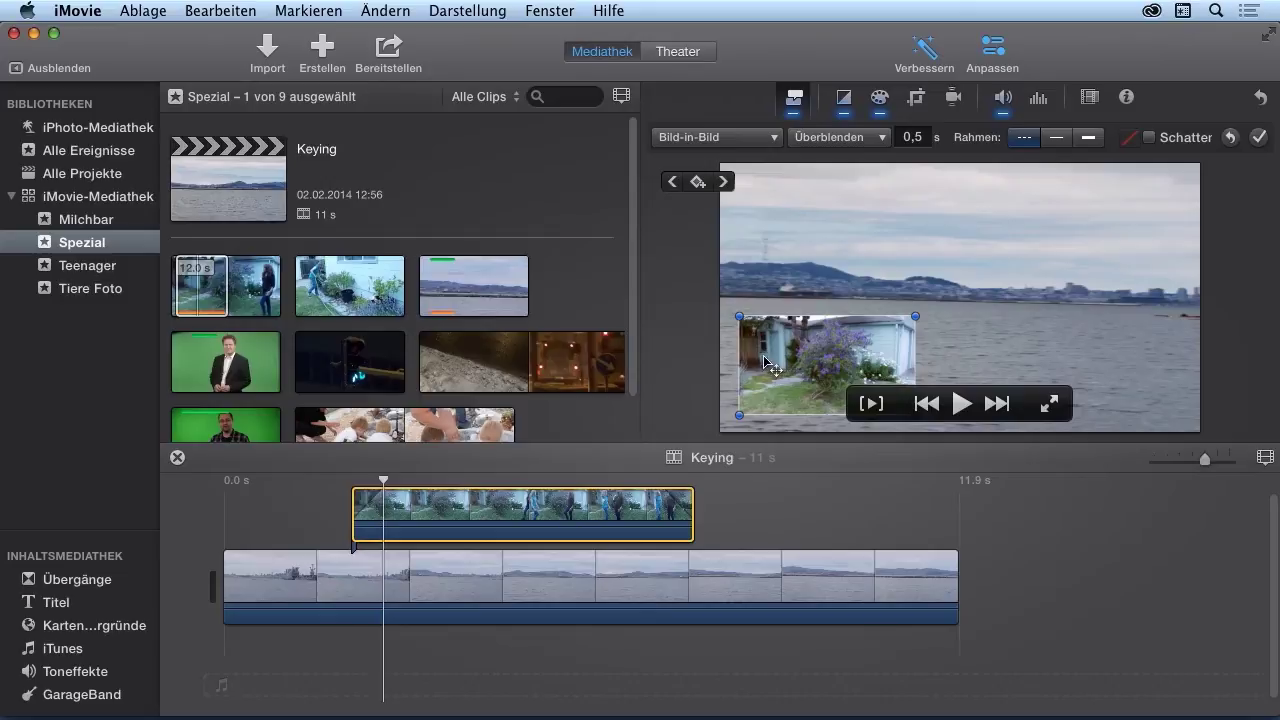
click(1058, 140)
click(1098, 147)
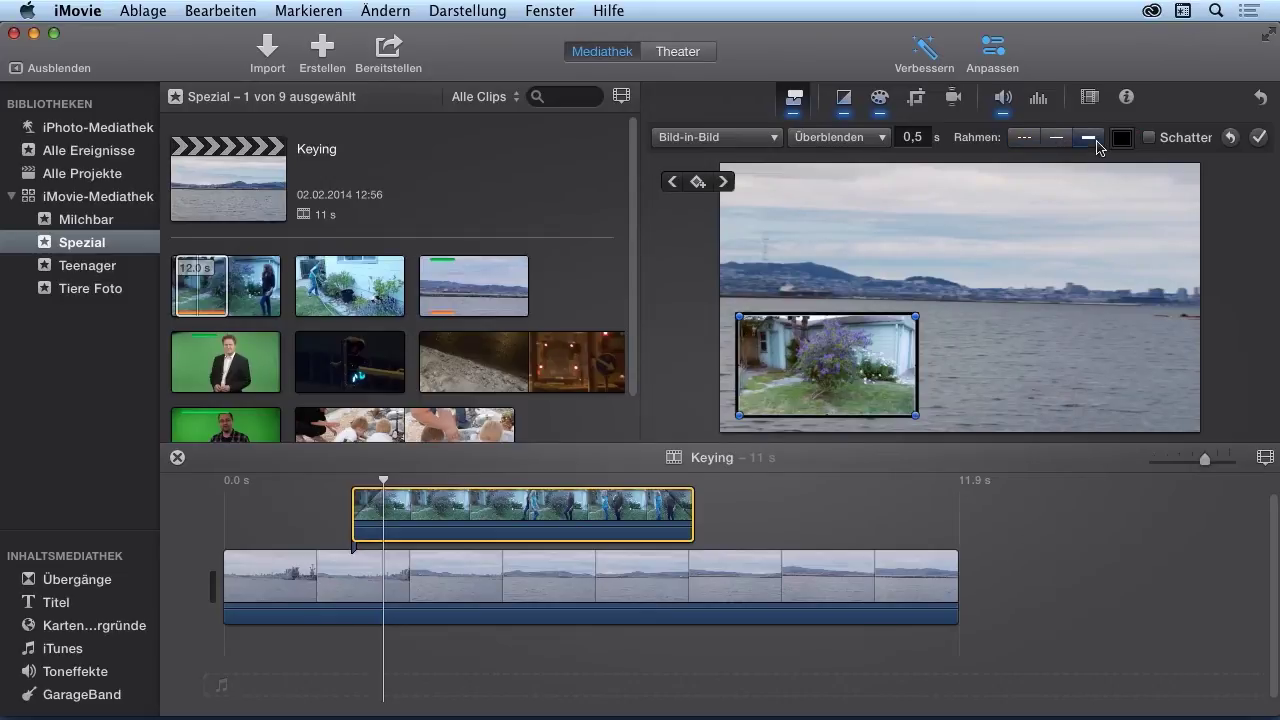
click(1122, 140)
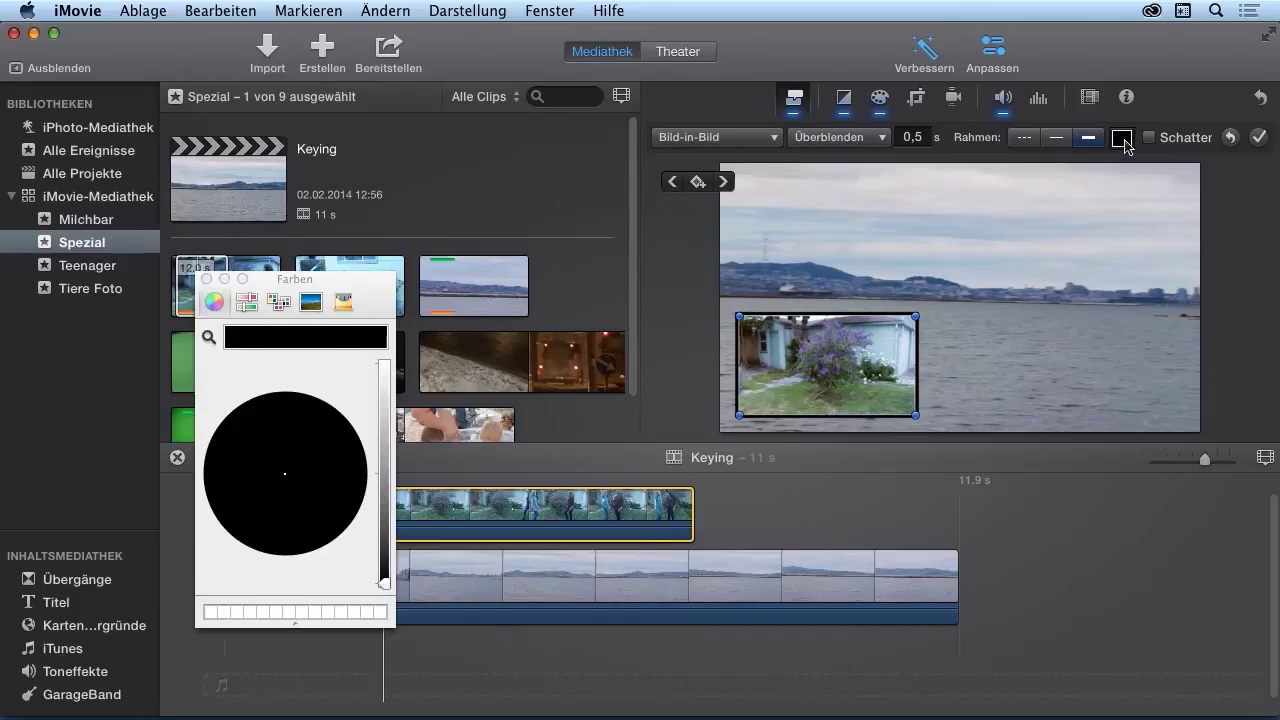
click(206, 279)
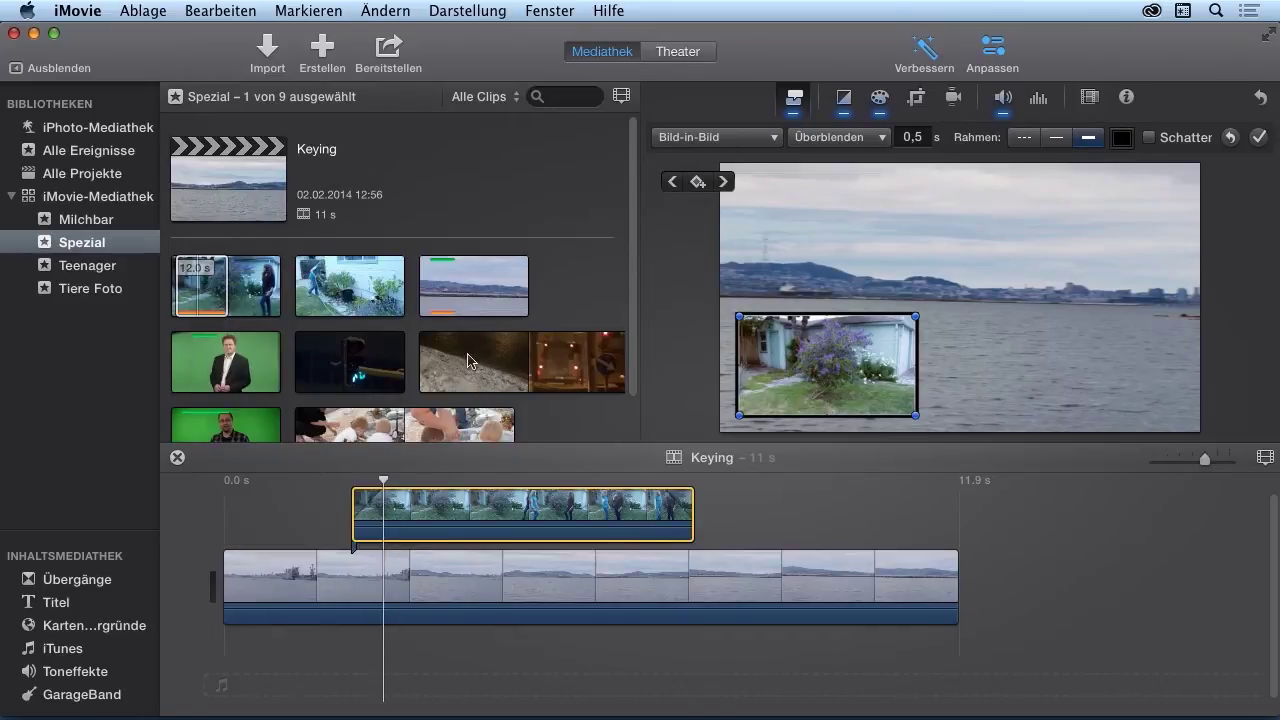
click(1022, 139)
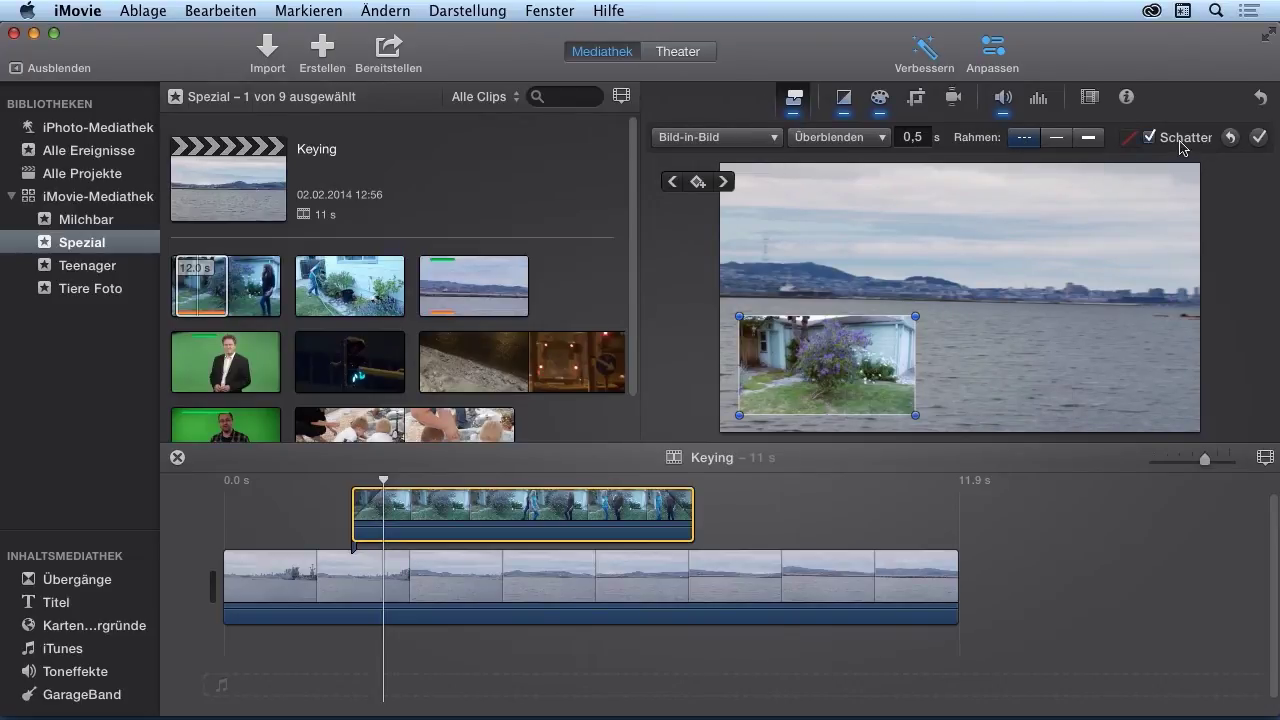
Play the picture-in-picture passage and check the shadowed inset at the middle of the garden clip
mouse_move(848, 410)
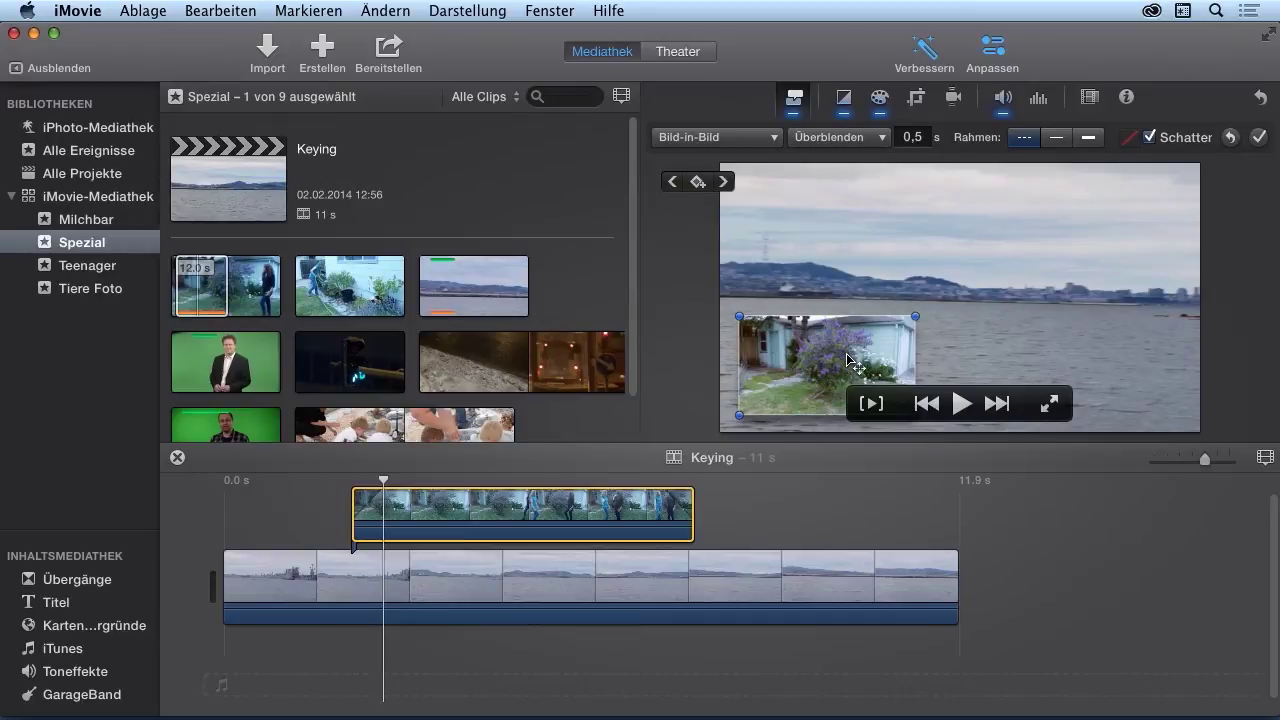
click(960, 404)
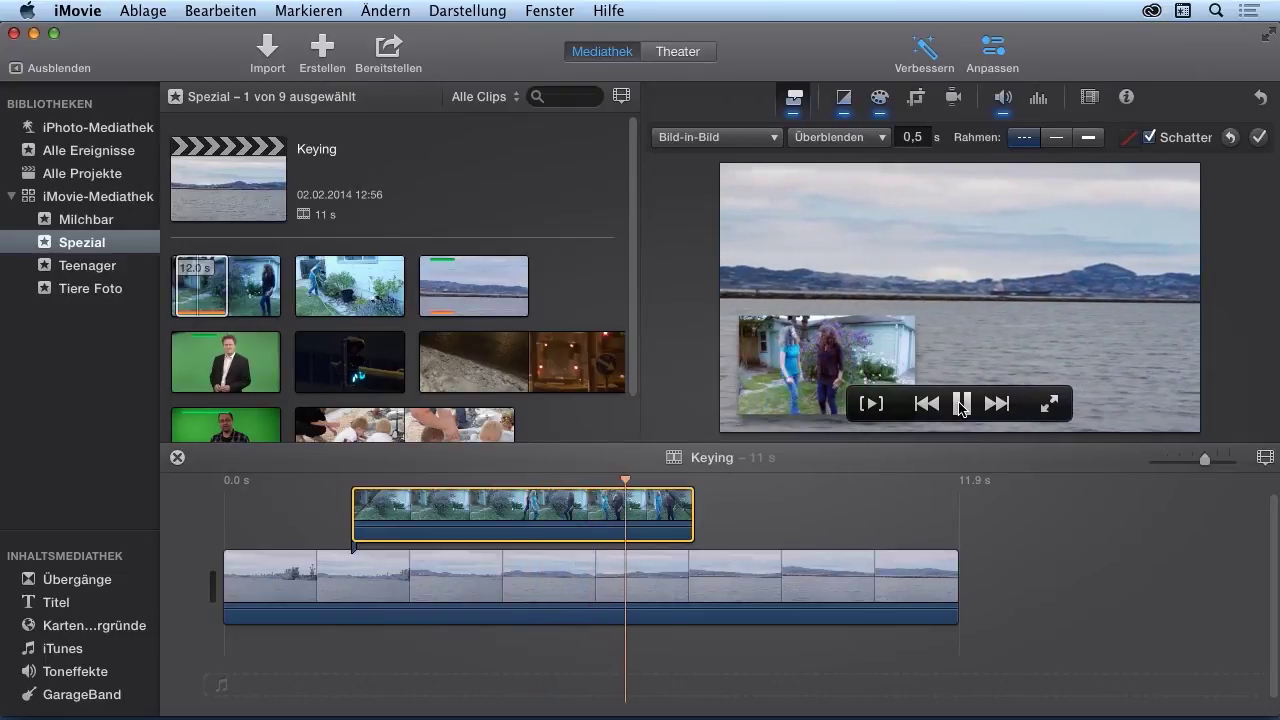
click(962, 404)
click(523, 482)
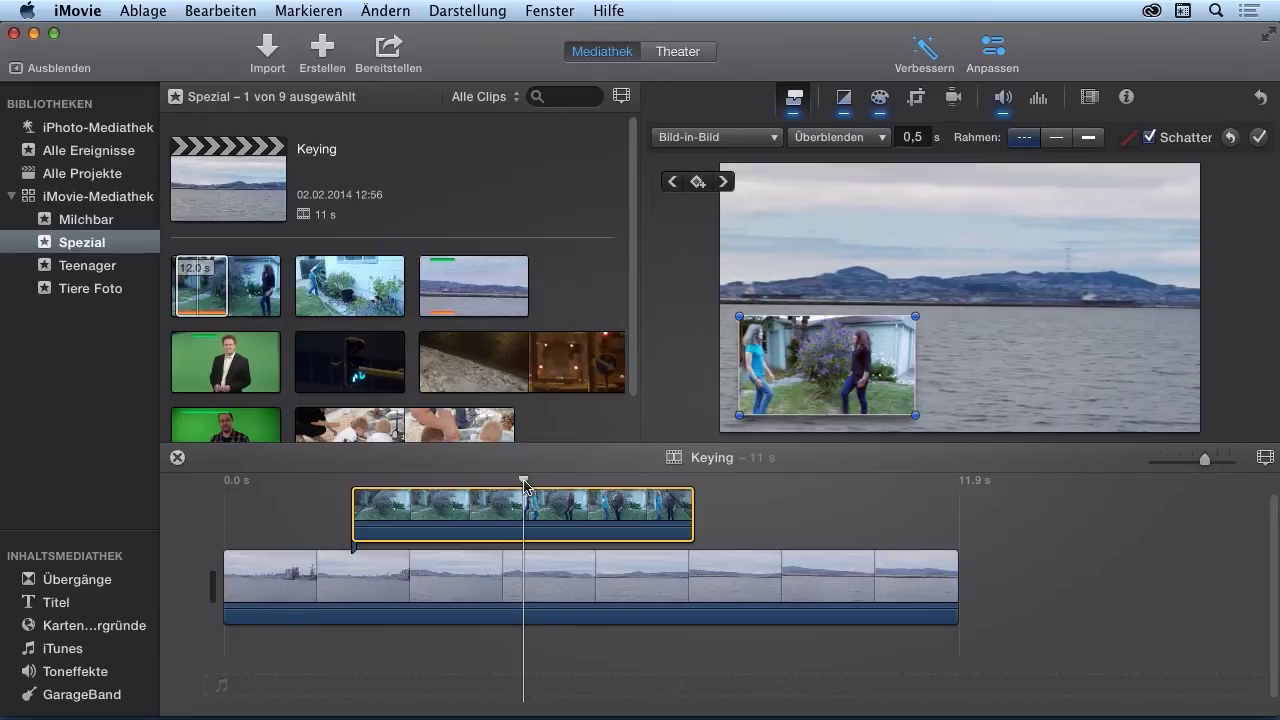
Delete the garden clip above the sea clip from the Keying timeline
click(648, 523)
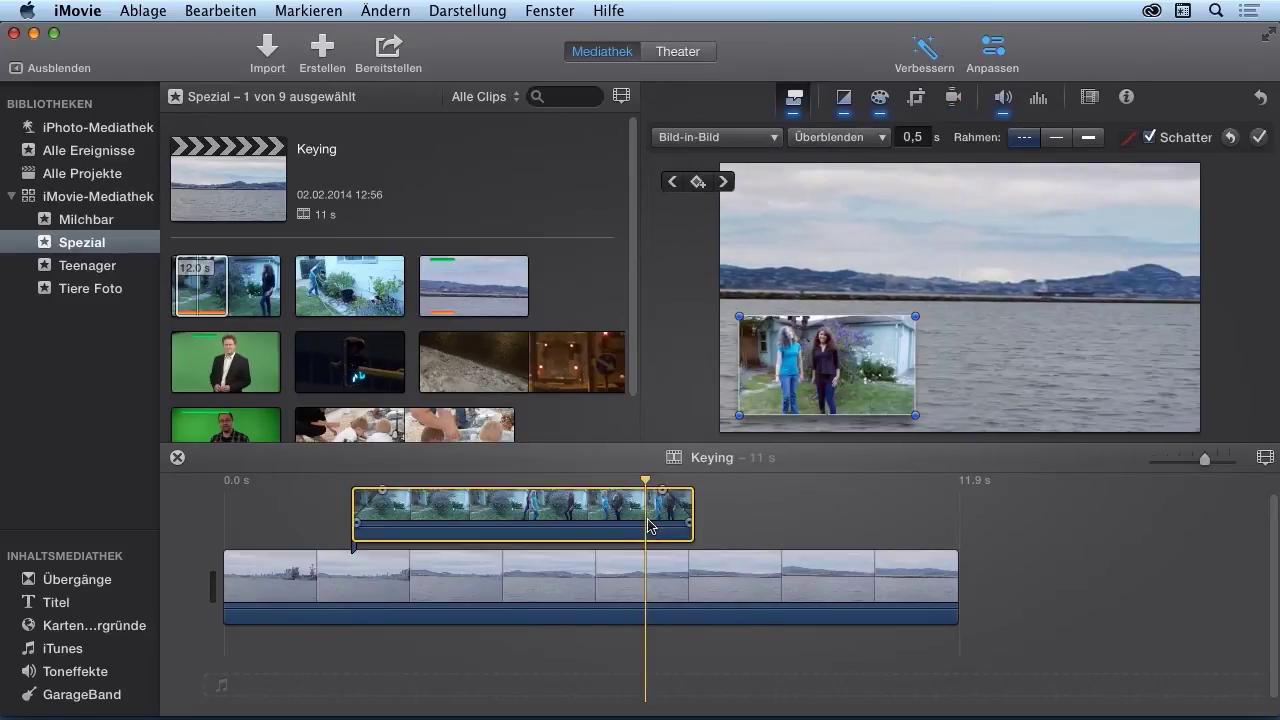
key(Delete)
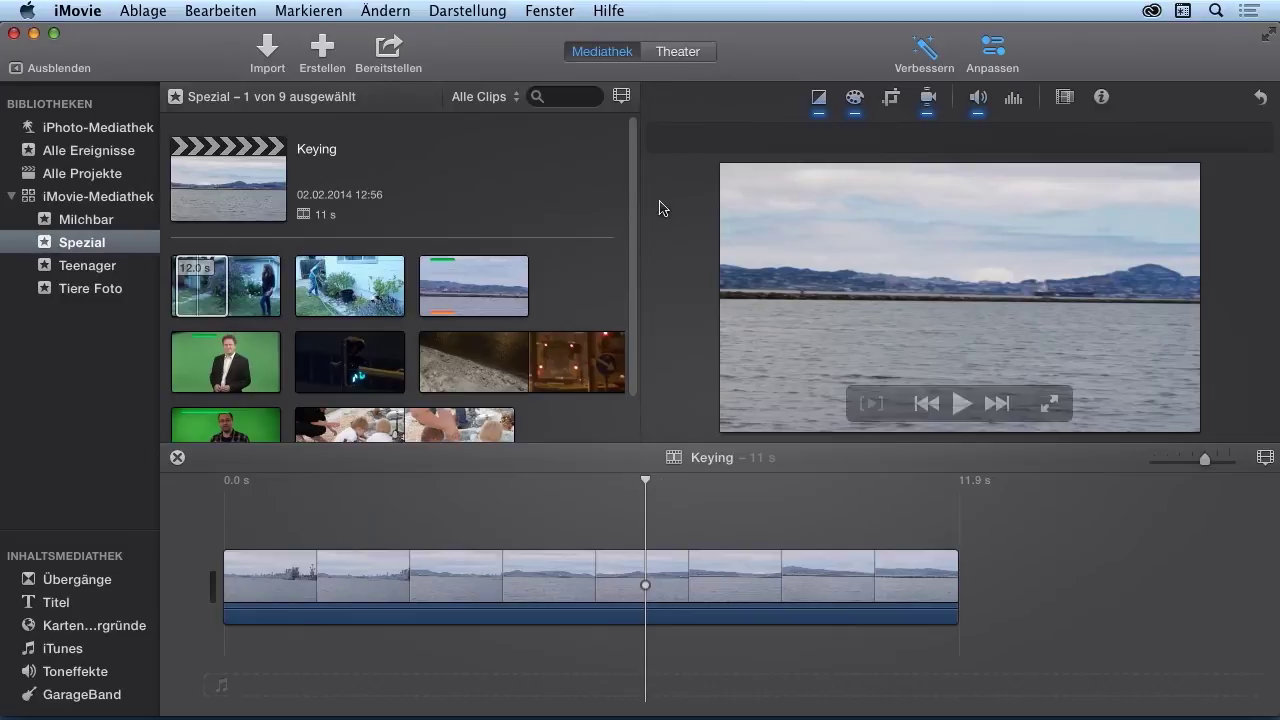
scroll(636, 157, down, 2)
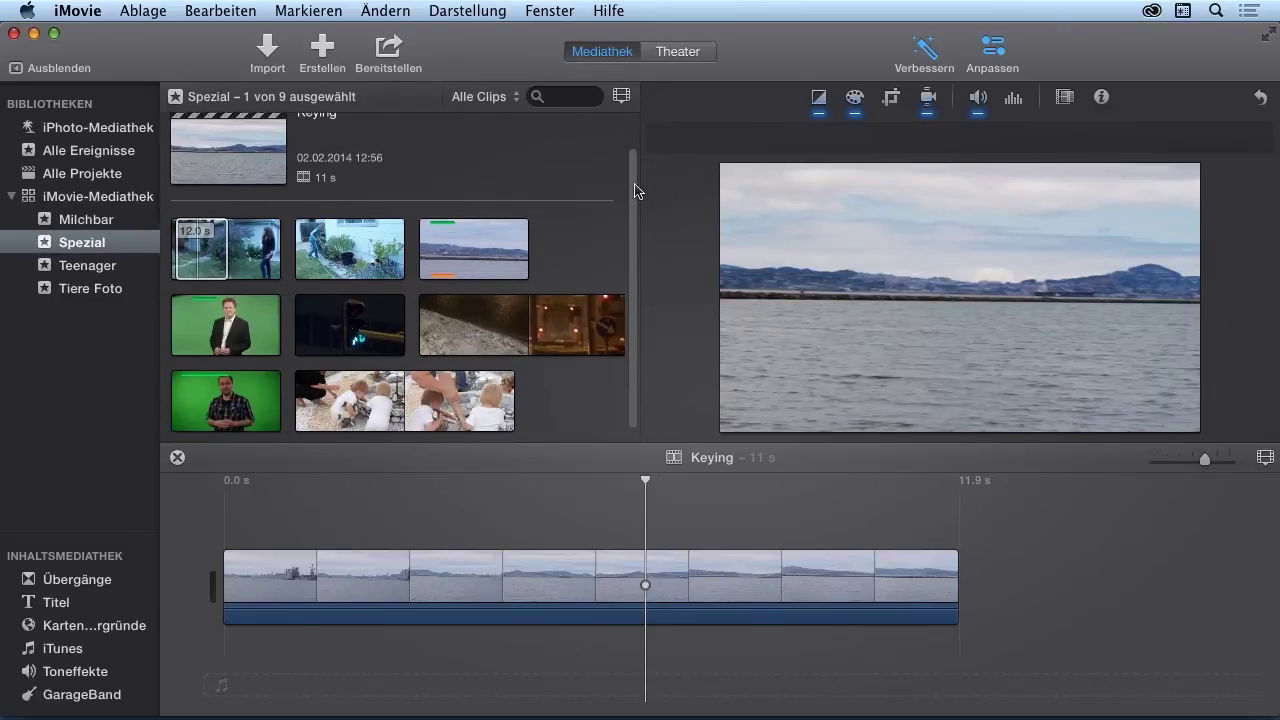
Place a section of the greenbox clip, about 8.9 s long, above the sea clip near its beginning
click(66, 250)
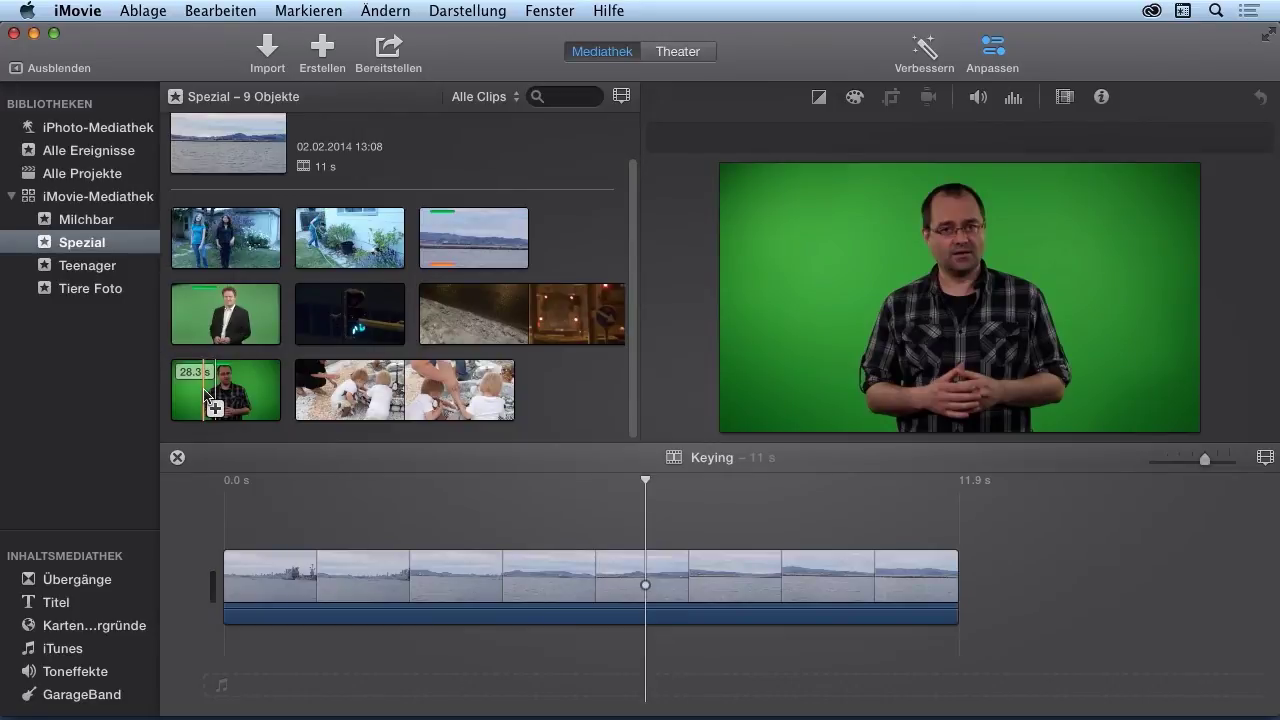
click(206, 294)
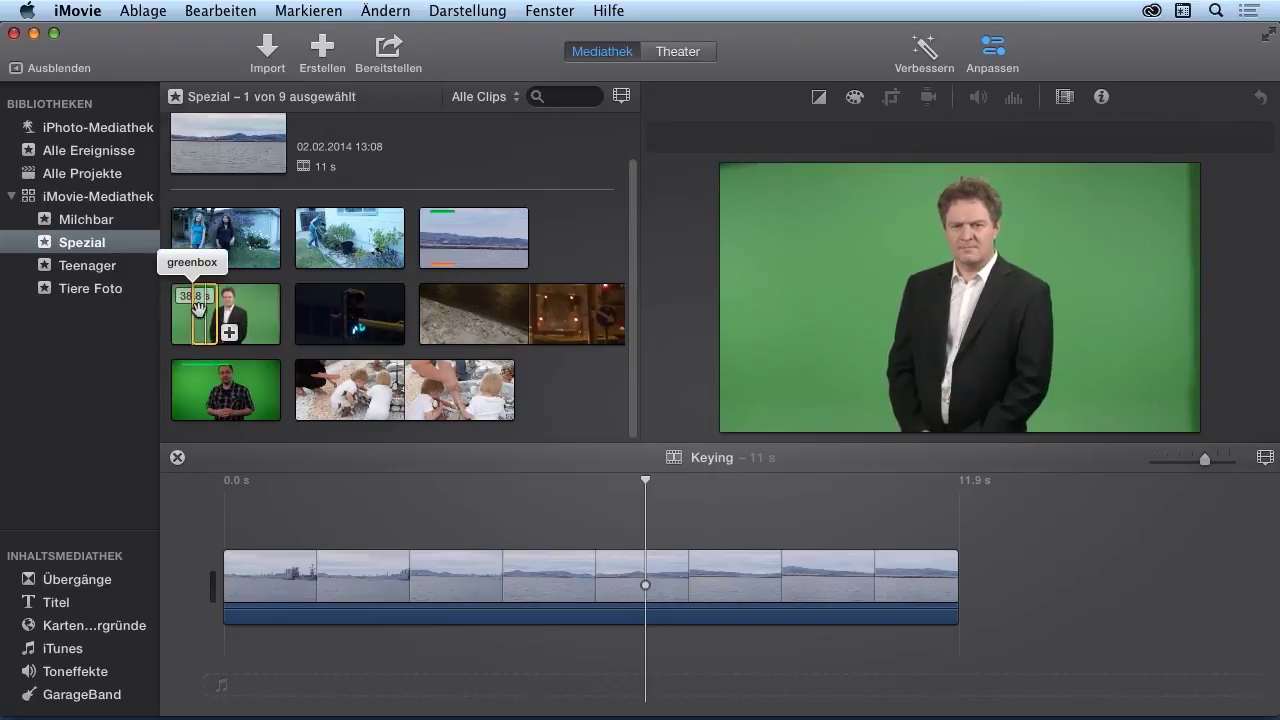
drag(206, 294, 324, 516)
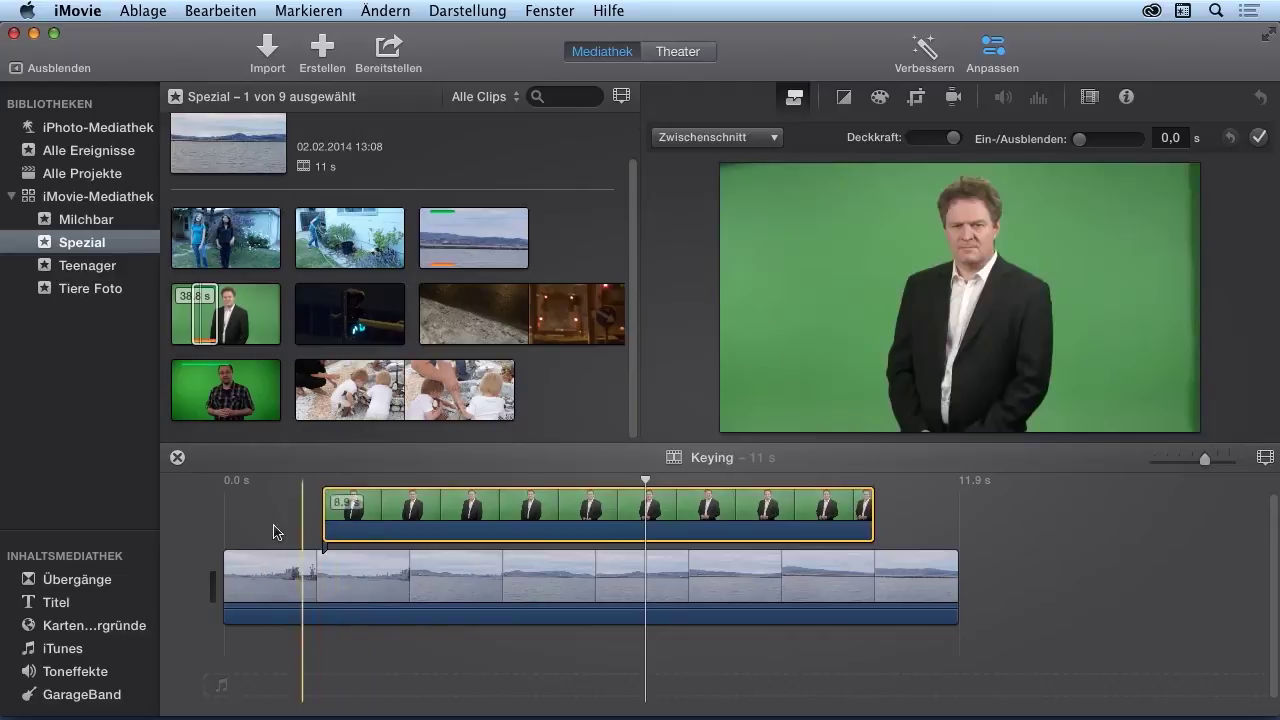
Switch the greenbox clip's overlay mode to Green-/Bluescreen at a frame where both clips overlap
click(418, 524)
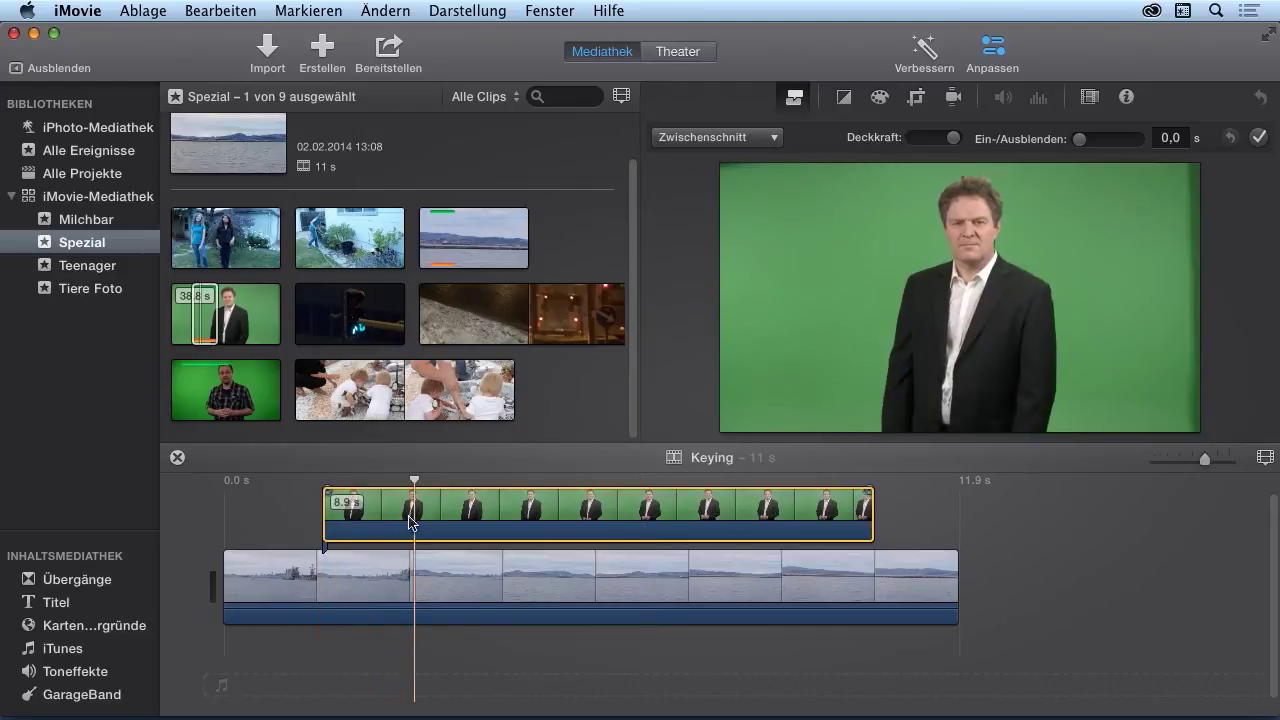
click(709, 139)
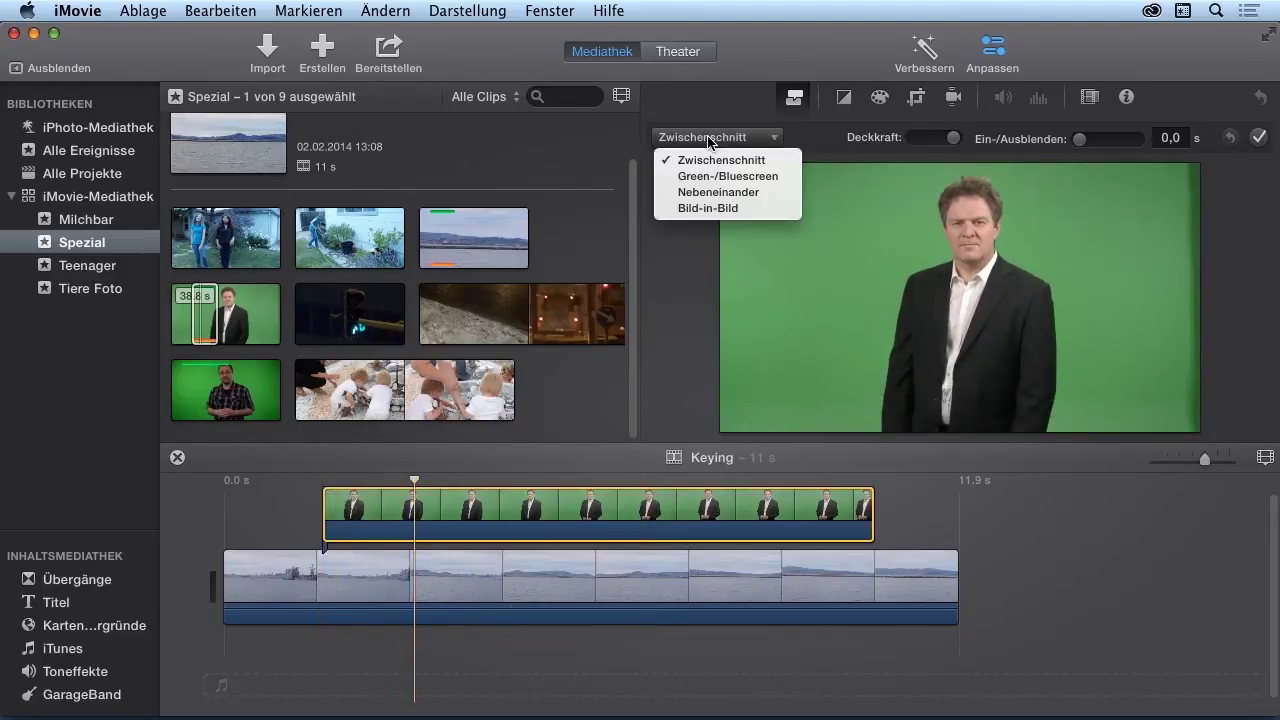
click(712, 176)
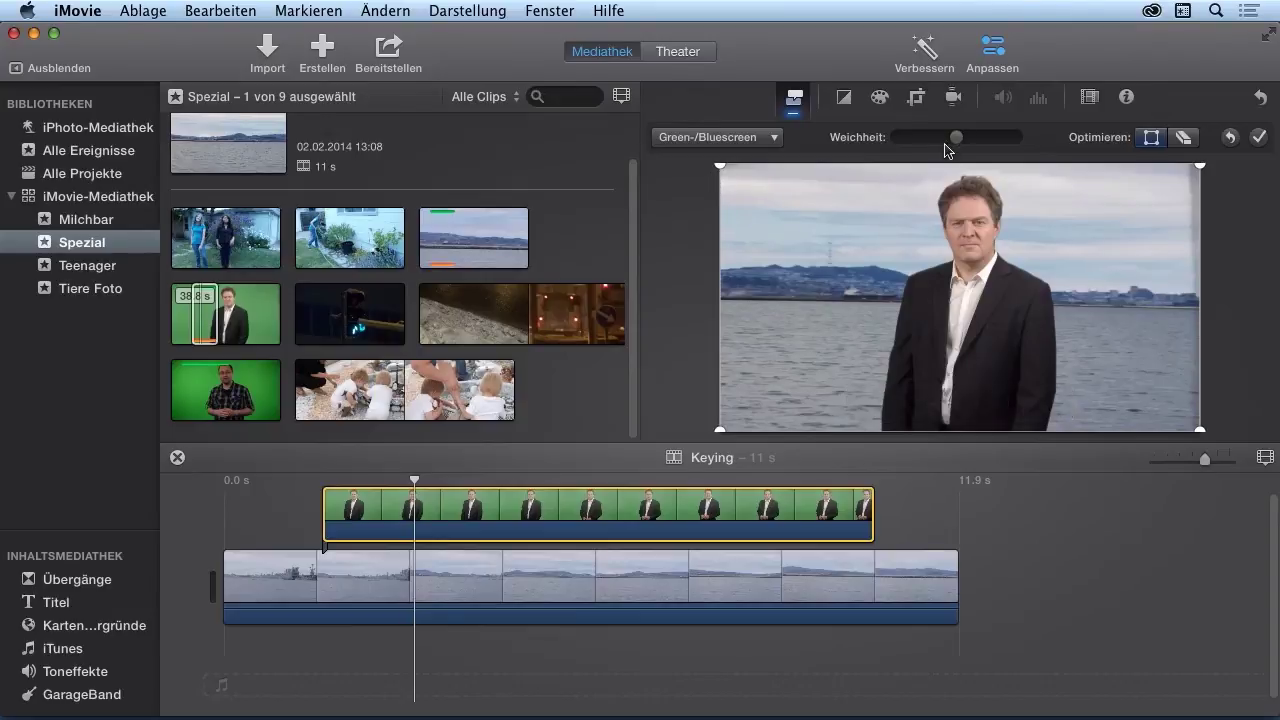
Try a much lower Weichheit on the keyed greenbox clip and raise it back to near the middle
drag(956, 139, 914, 152)
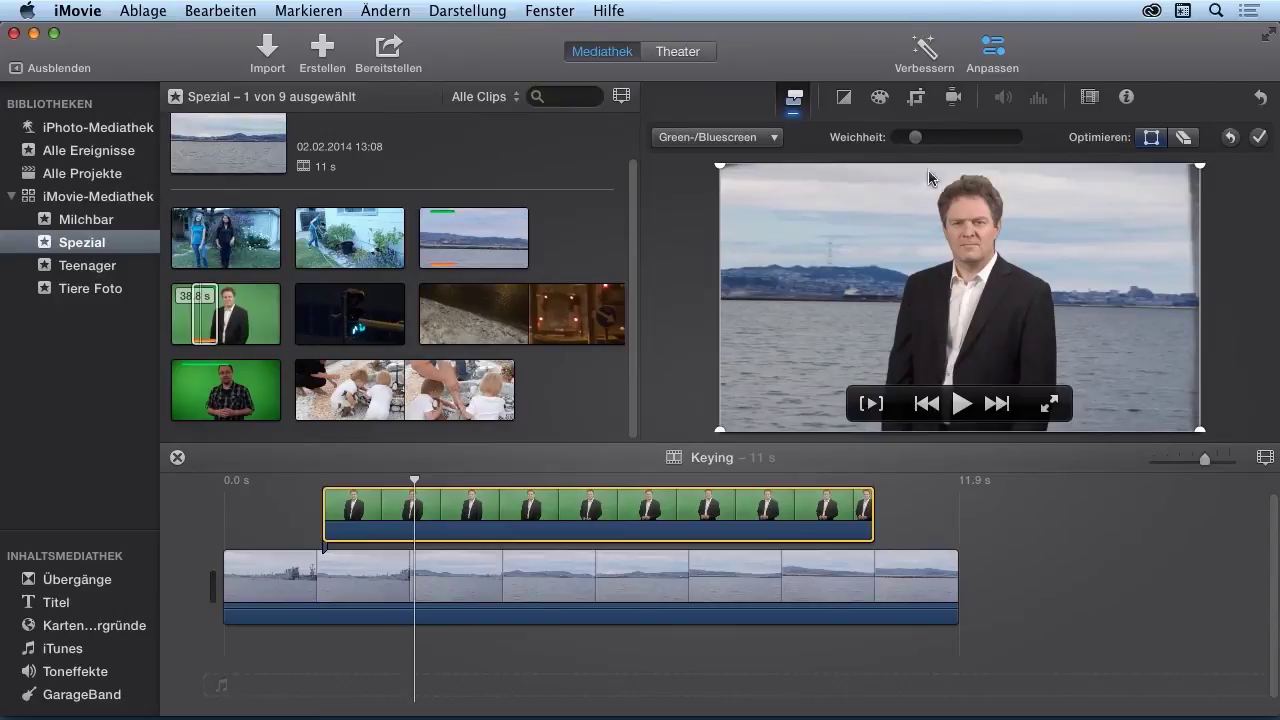
drag(915, 137, 951, 142)
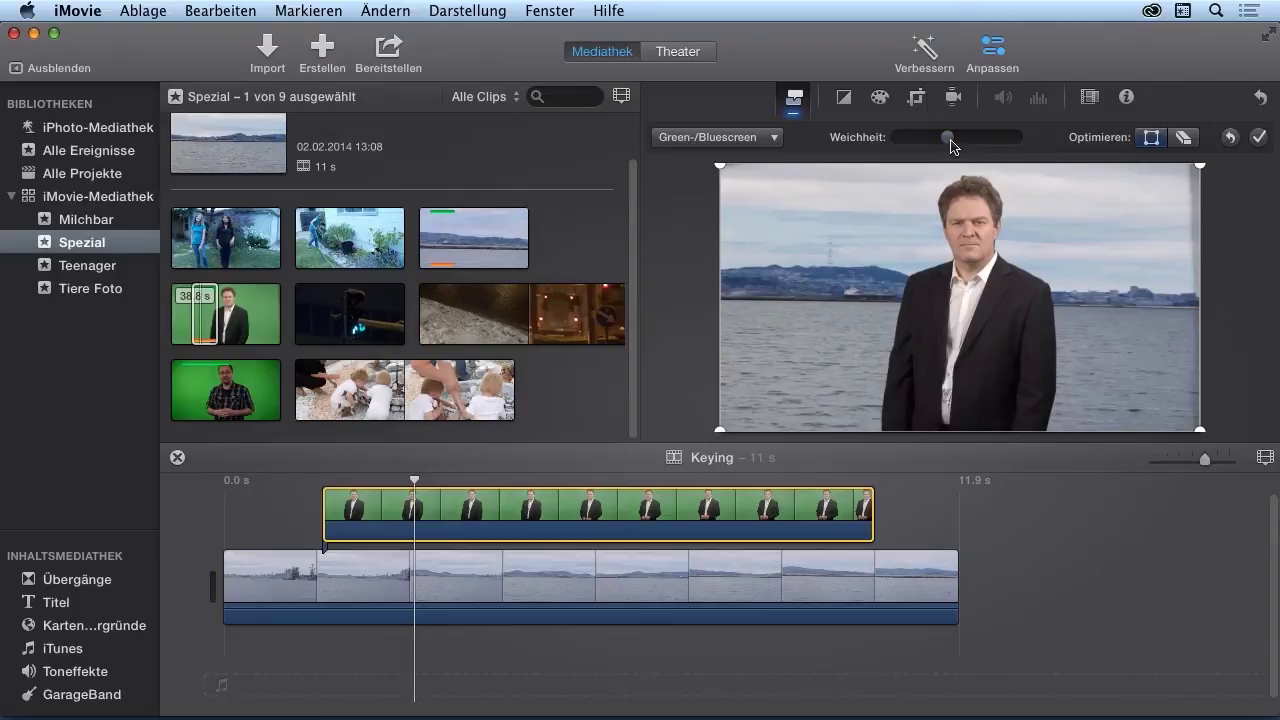
mouse_move(893, 197)
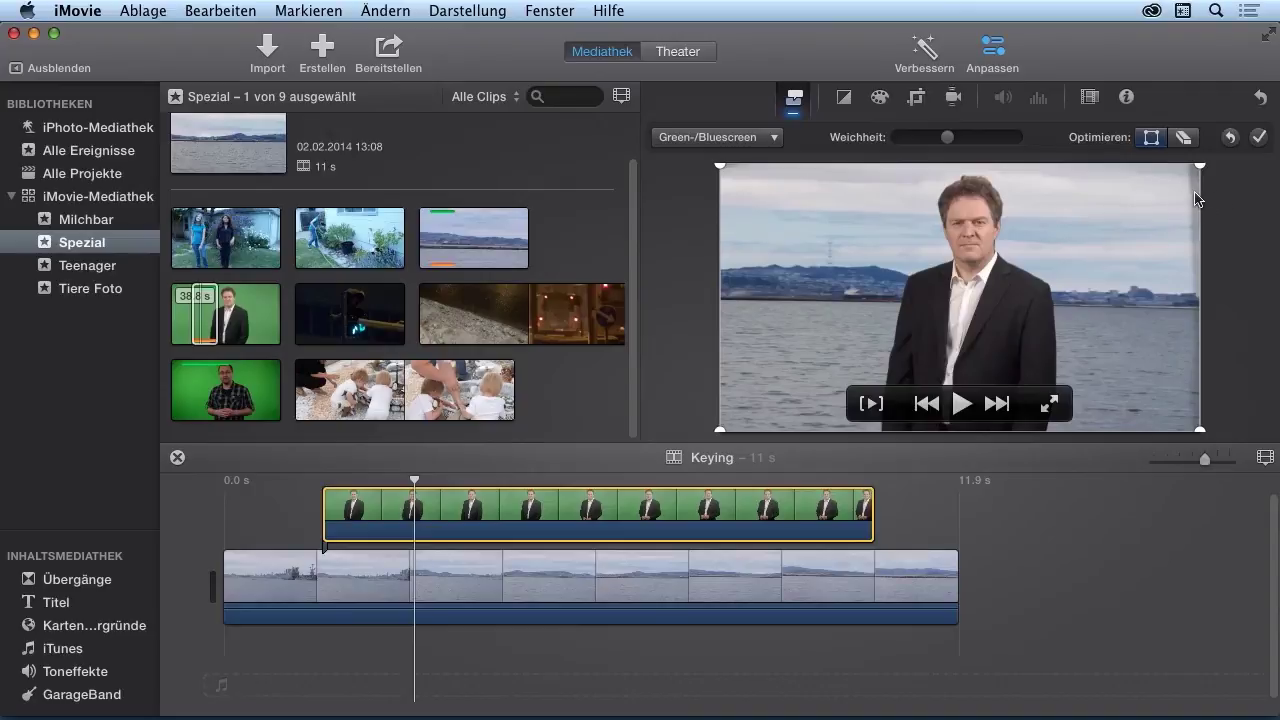
Switch the greenbox clip to Zwischenschnitt to compare its unkeyed background, and return it to Green-/Bluescreen
click(716, 140)
click(724, 160)
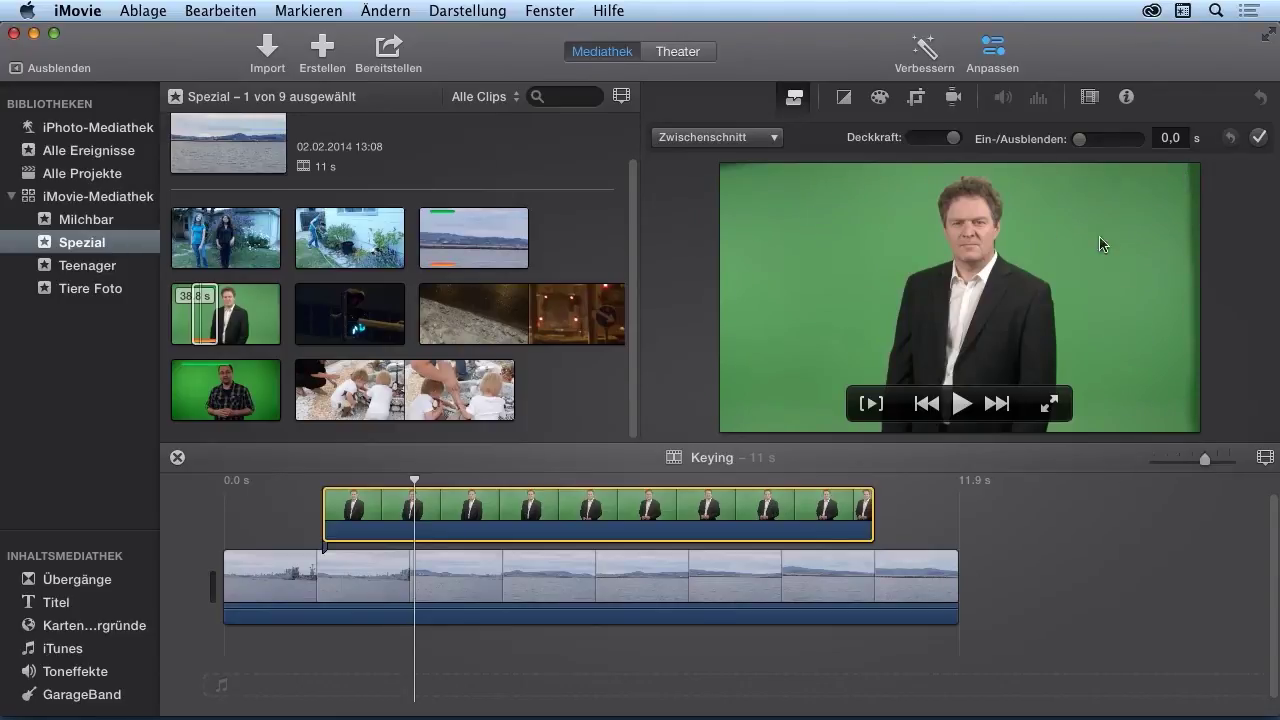
click(746, 137)
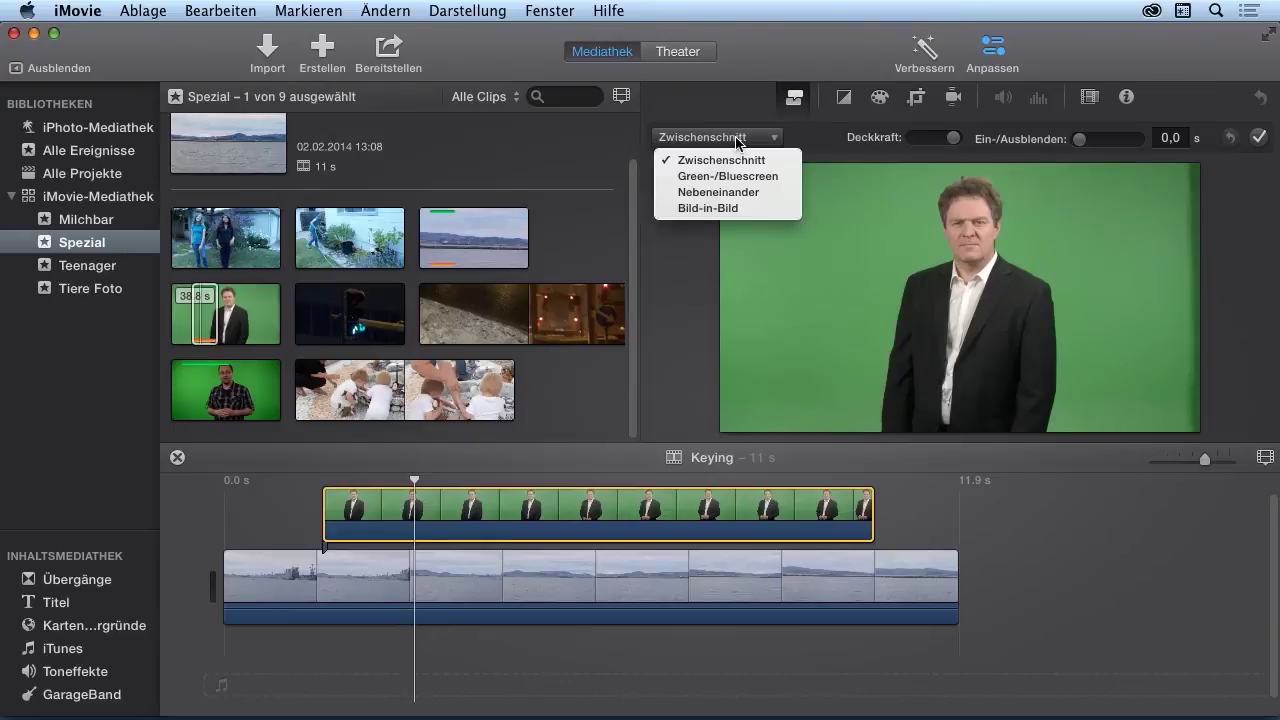
click(738, 177)
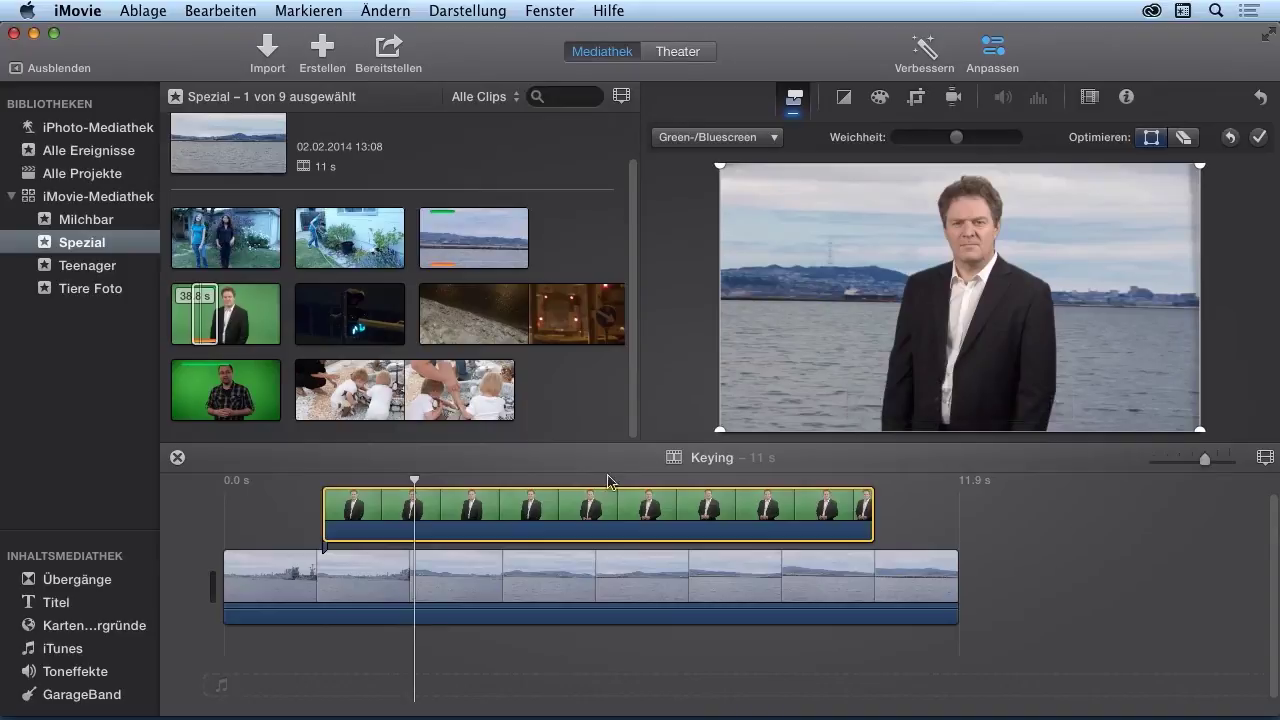
Pull both right corners of the keying mask inwards to cut off the dark edge of the greenbox clip
drag(414, 481, 487, 520)
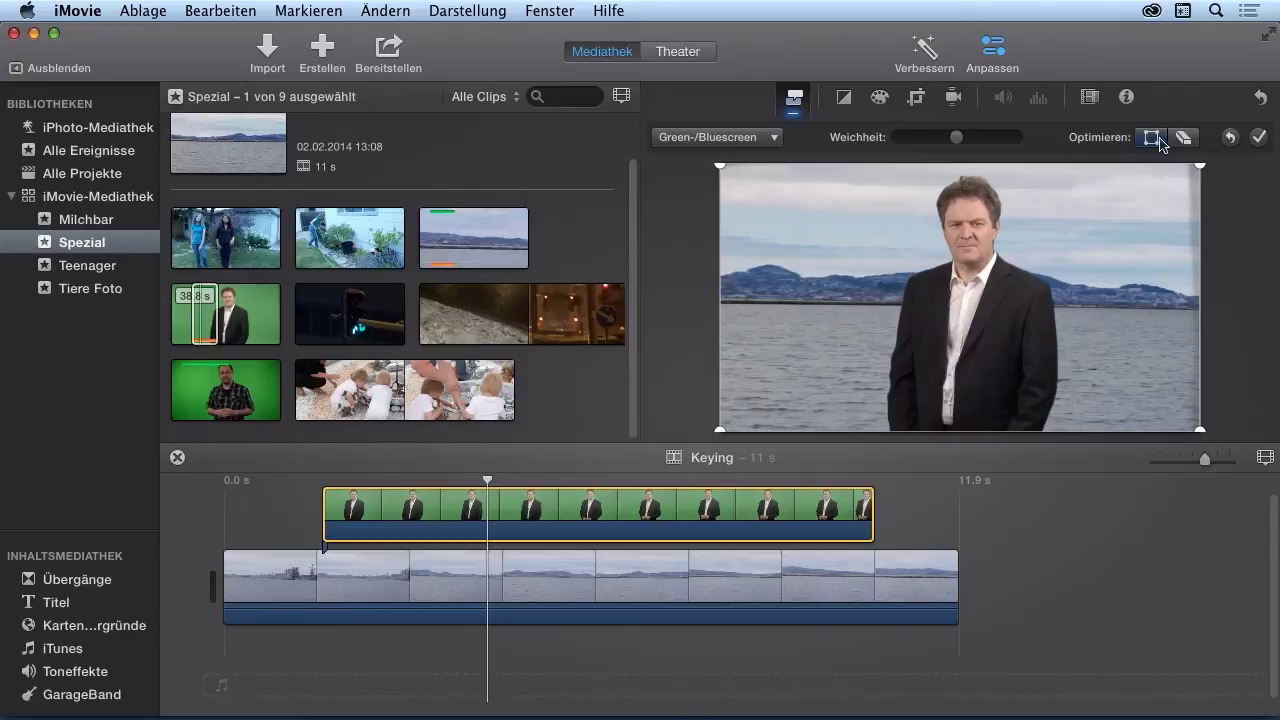
drag(1199, 430, 1160, 430)
drag(1201, 168, 1143, 168)
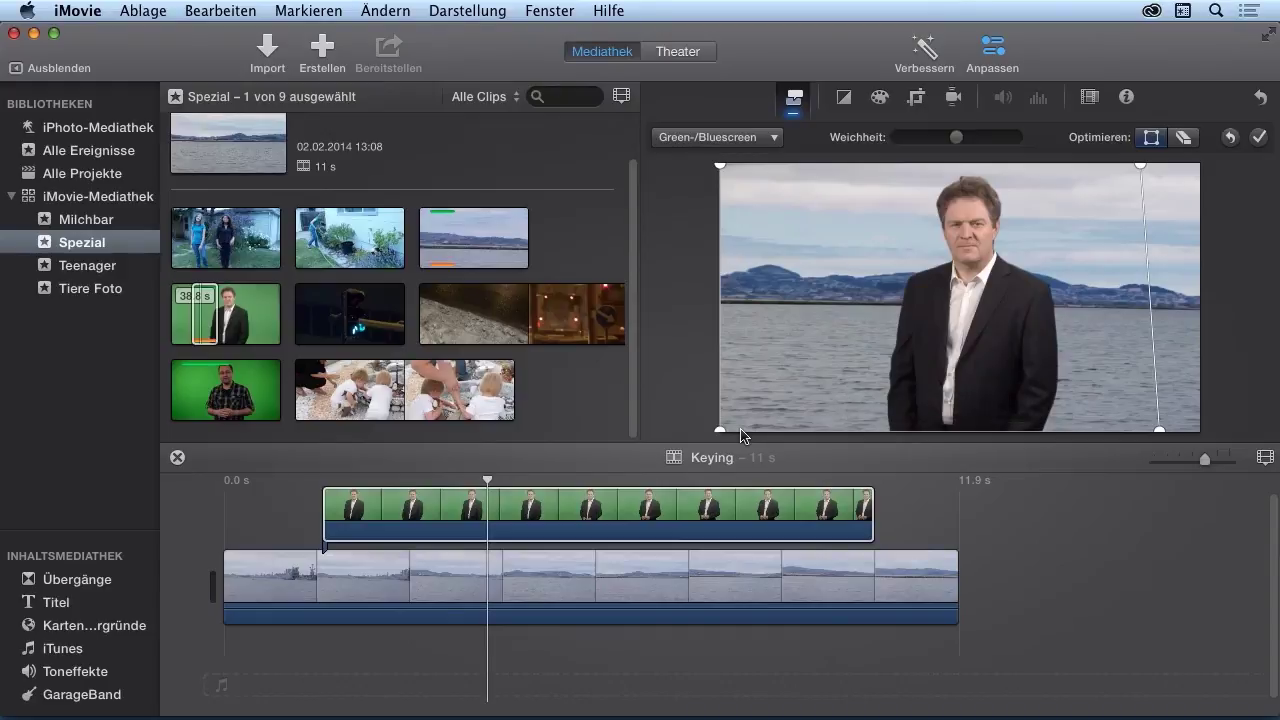
Try the eraser on the key, restoring the mask's right corners to the frame edge before erasing the dark edge
mouse_move(988, 368)
click(1187, 138)
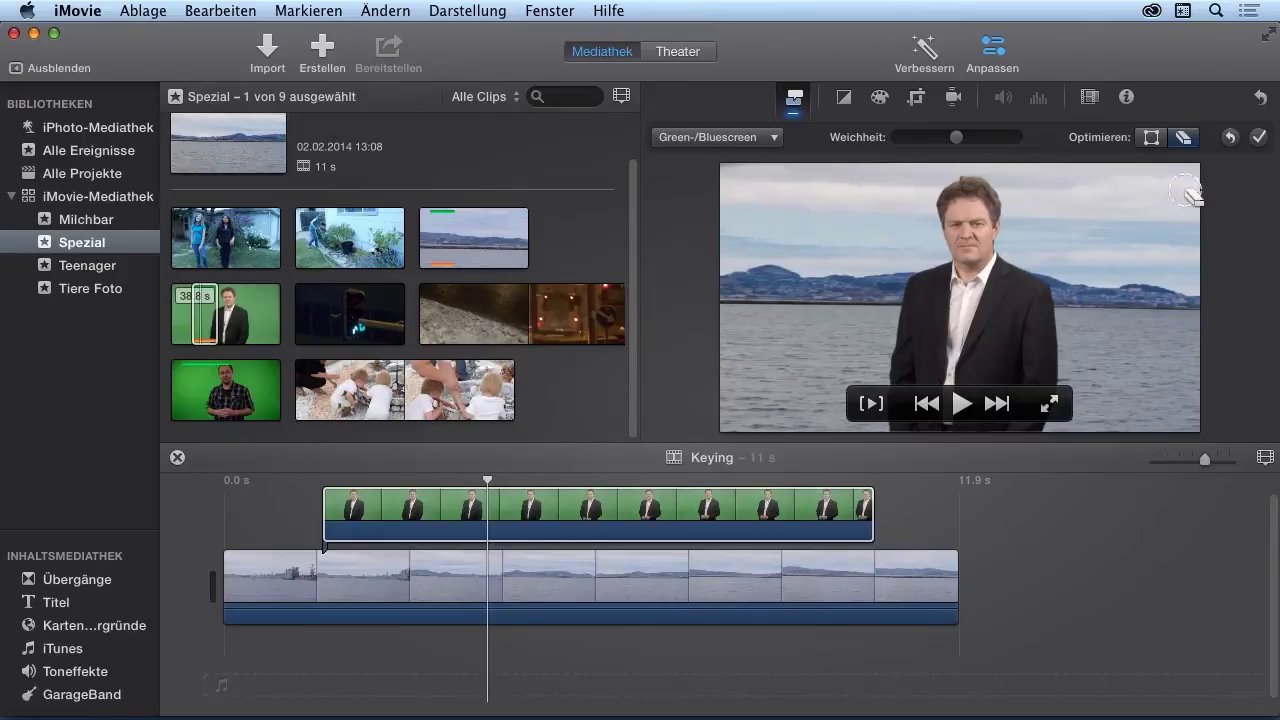
click(1152, 137)
drag(1160, 444, 1206, 434)
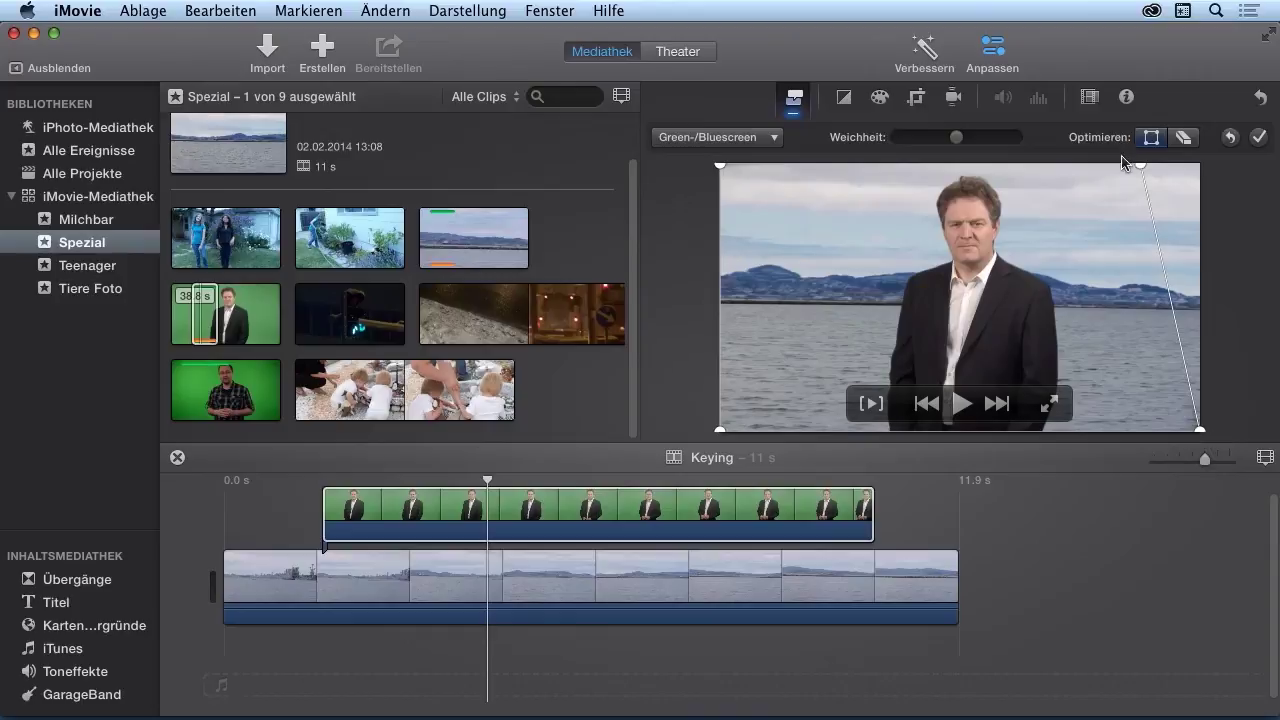
drag(1140, 165, 1213, 166)
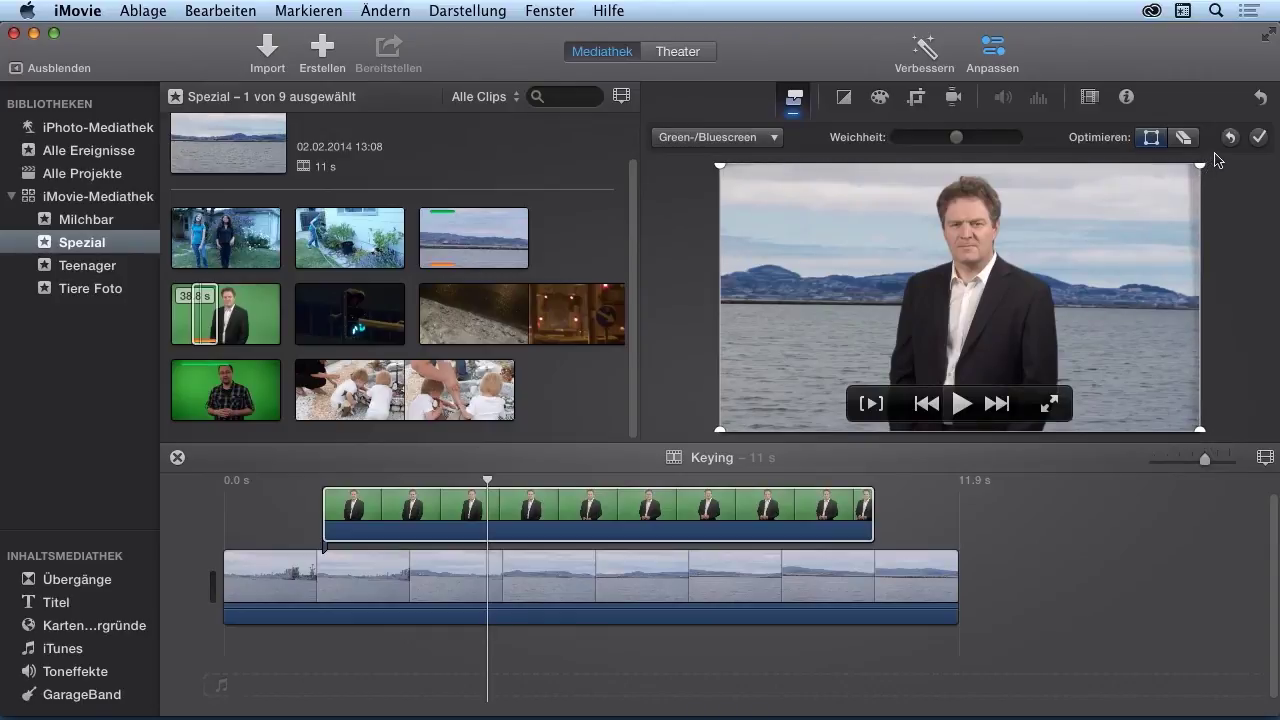
click(1188, 139)
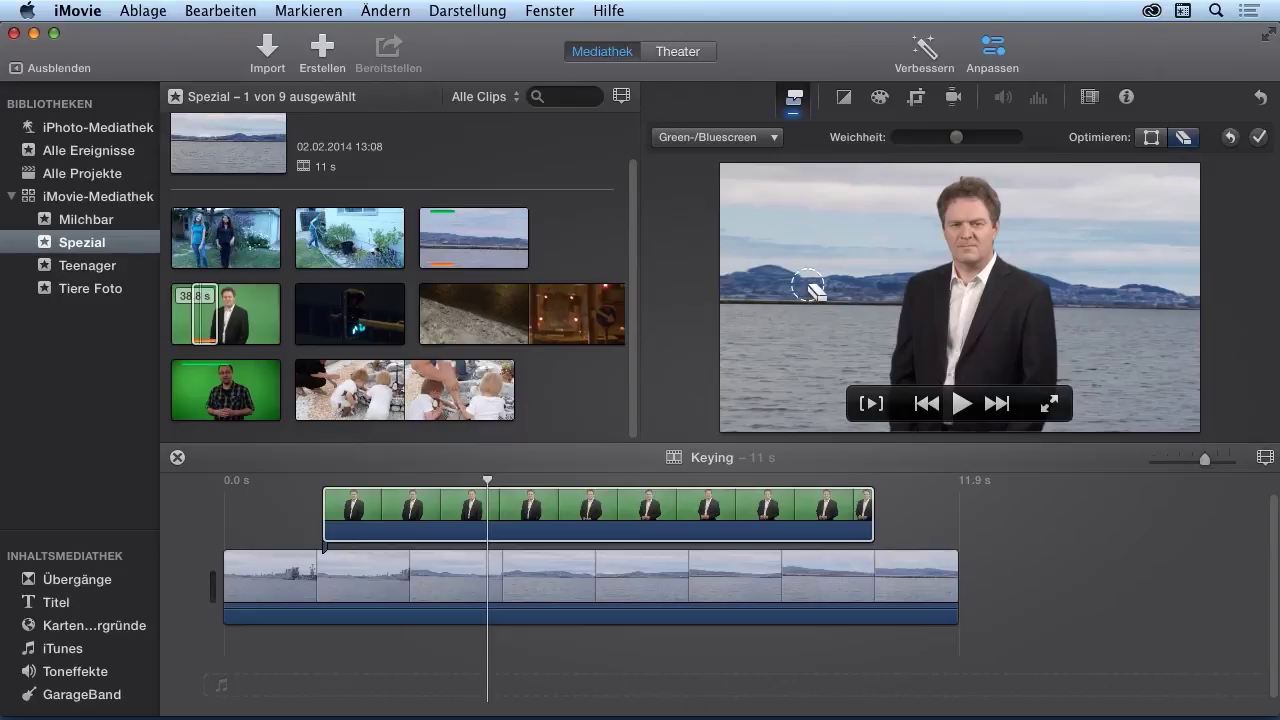
Replace the greenbox clip with a section of greenbox_2, about 11.9 s long, above the sea clip near its beginning
click(603, 522)
key(Delete)
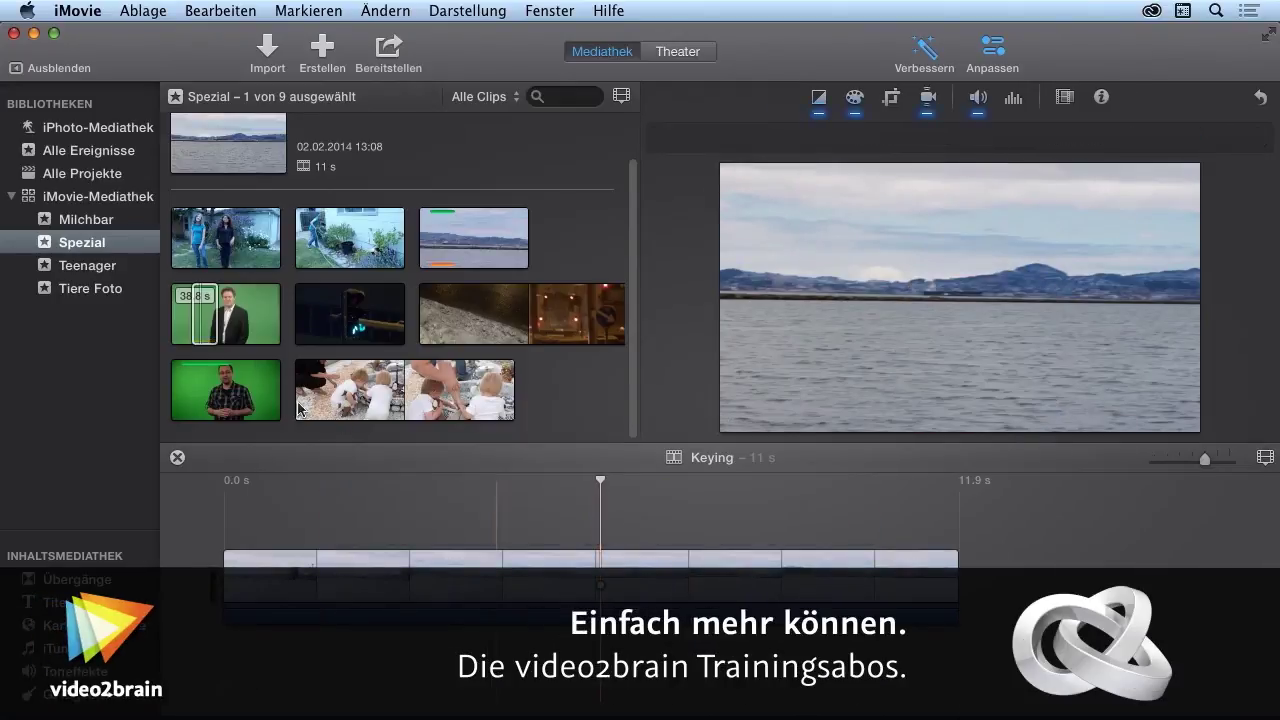
click(221, 376)
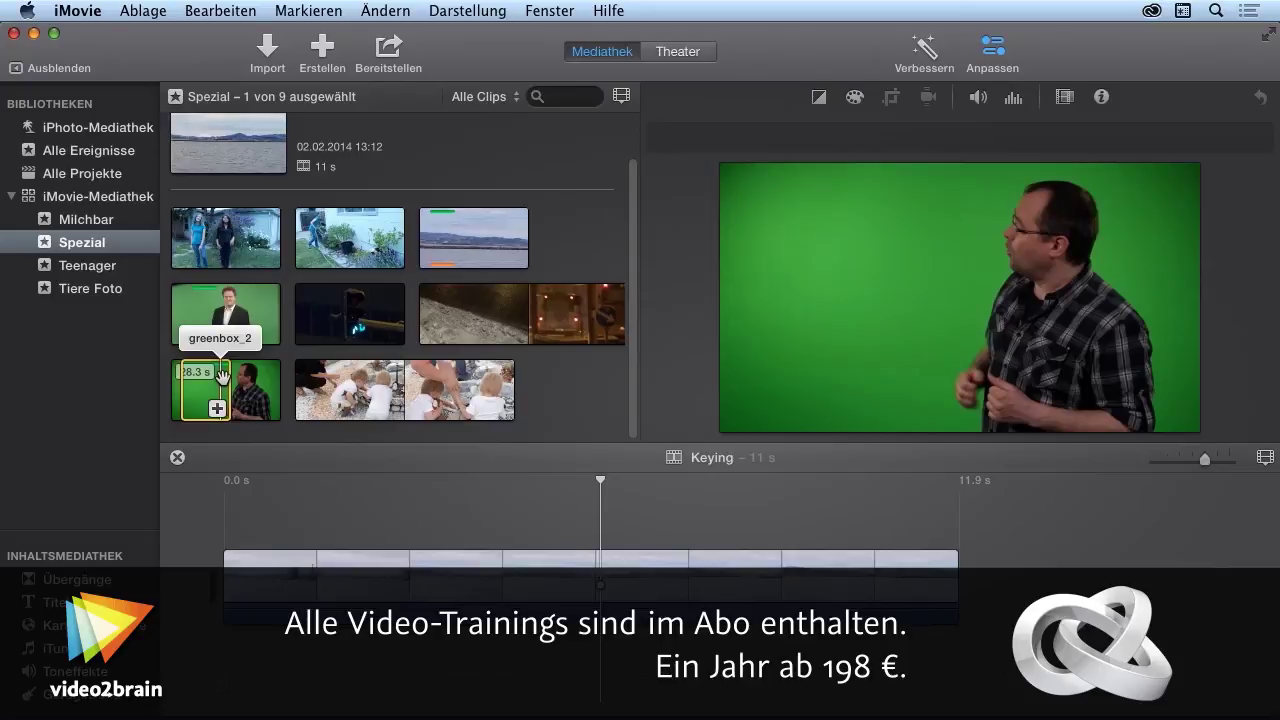
drag(221, 376, 341, 510)
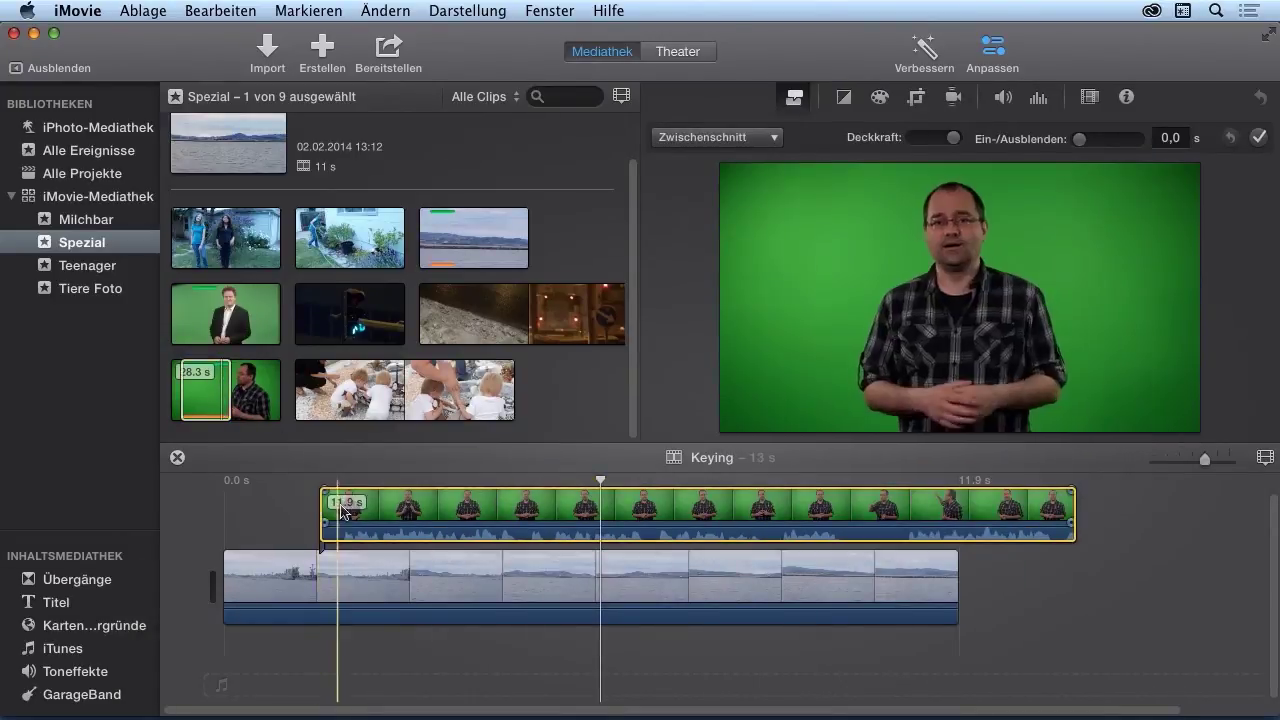
Set the greenbox_2 clip's overlay mode to Green-/Bluescreen at a frame where the man faces the camera
click(508, 500)
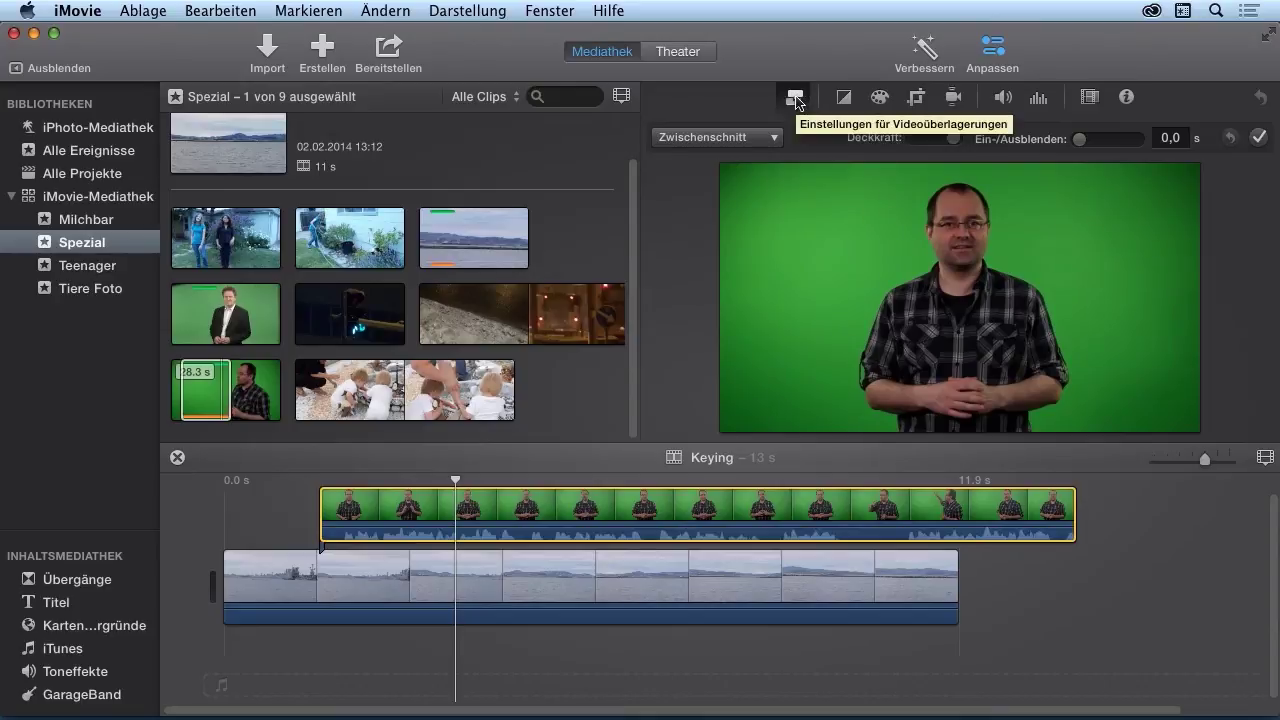
click(745, 138)
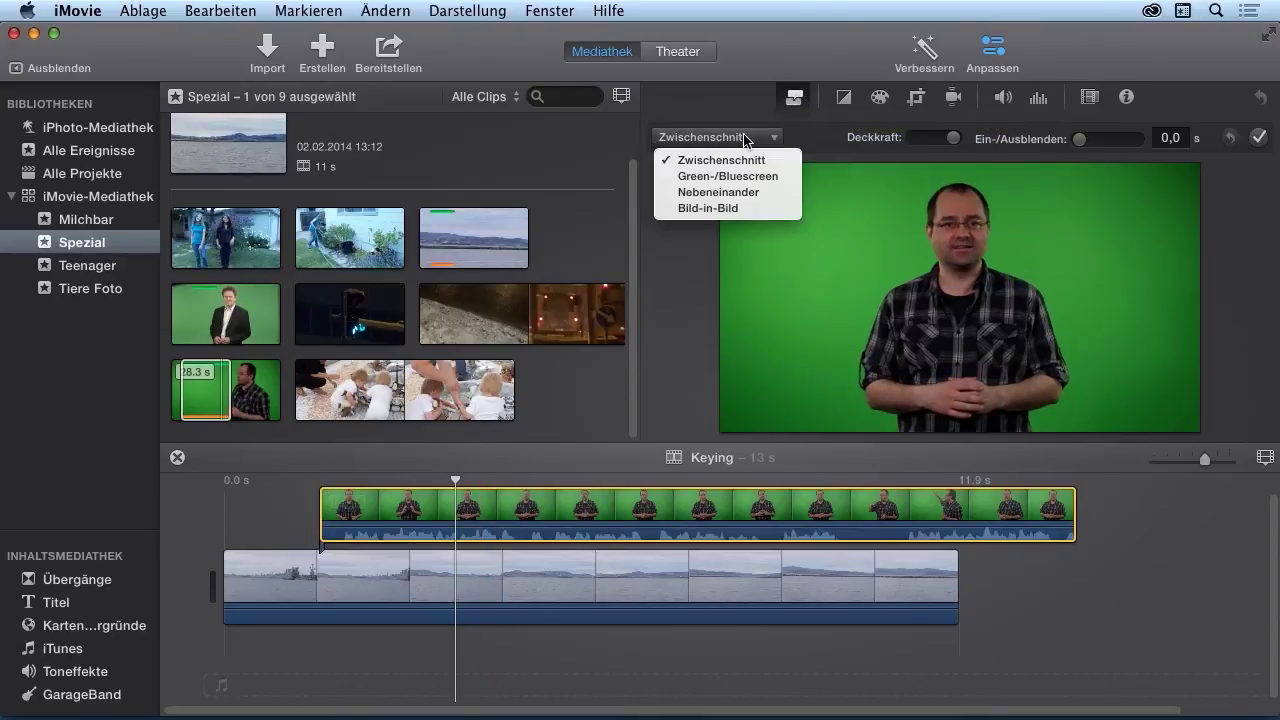
click(728, 176)
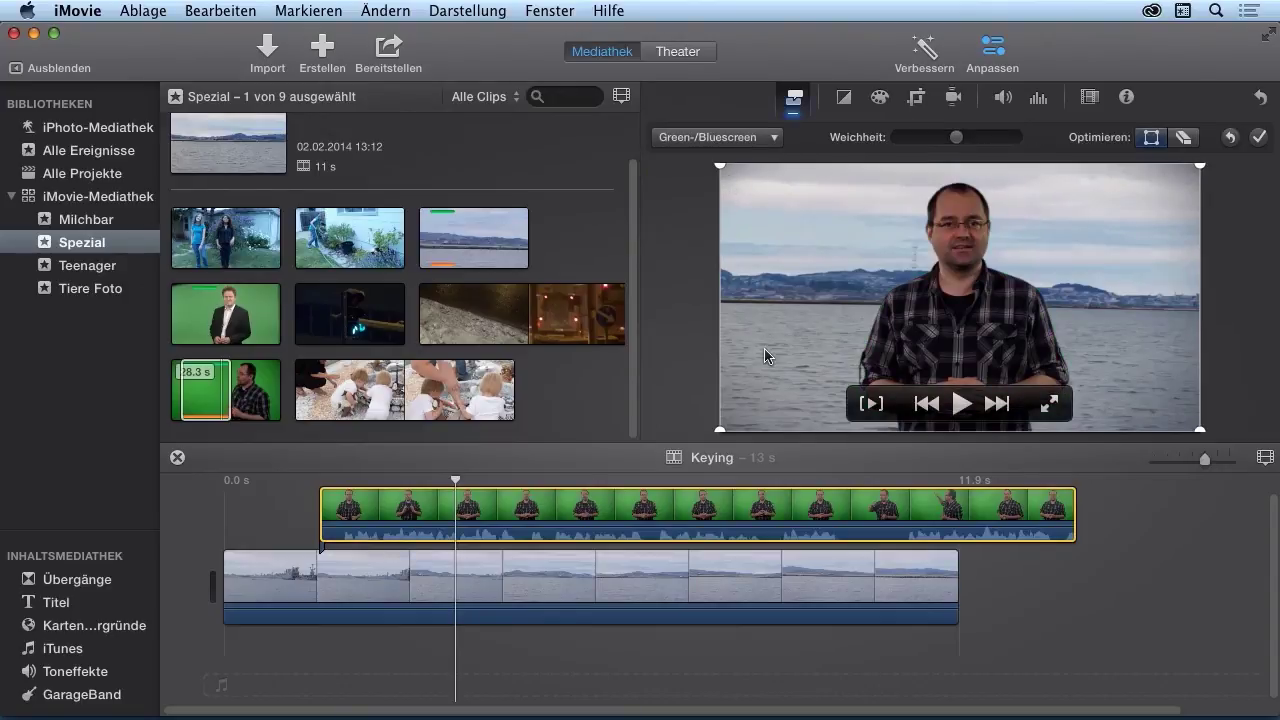
Clean up the greenbox_2 key's dark edges with the eraser and lower its Weichheit to near the minimum, checking the pointing gesture
click(1184, 140)
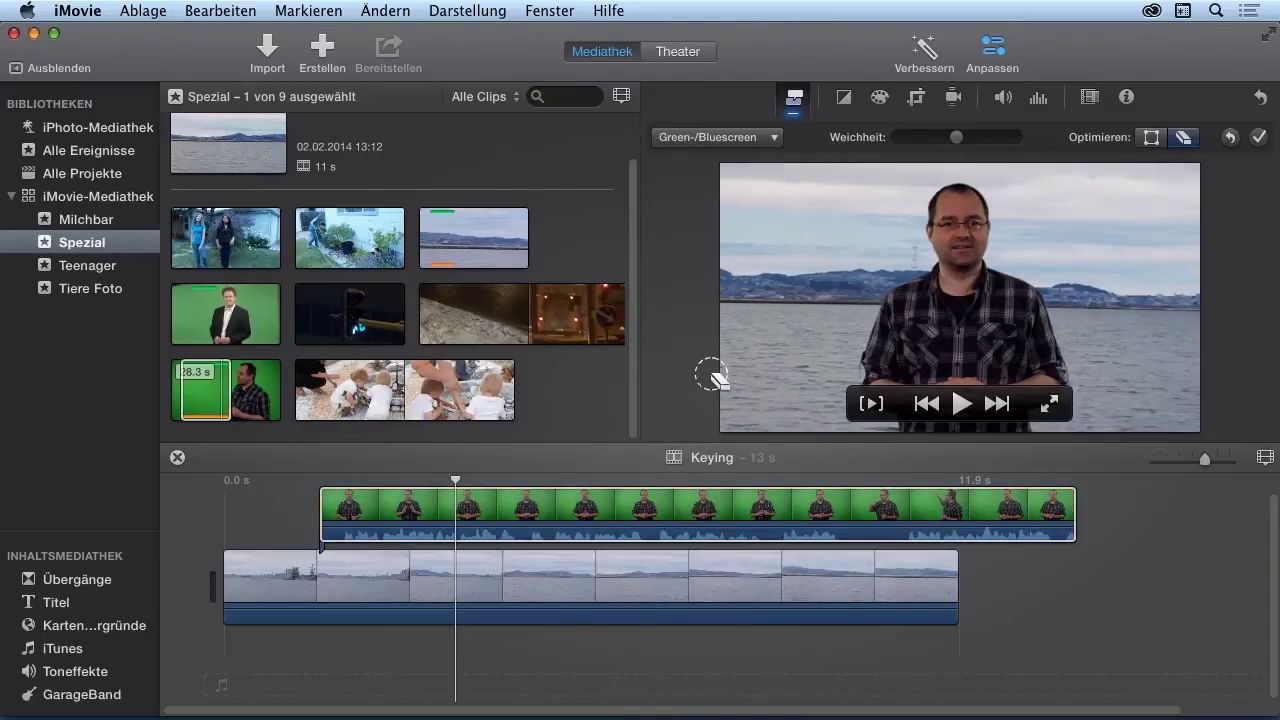
drag(958, 137, 908, 148)
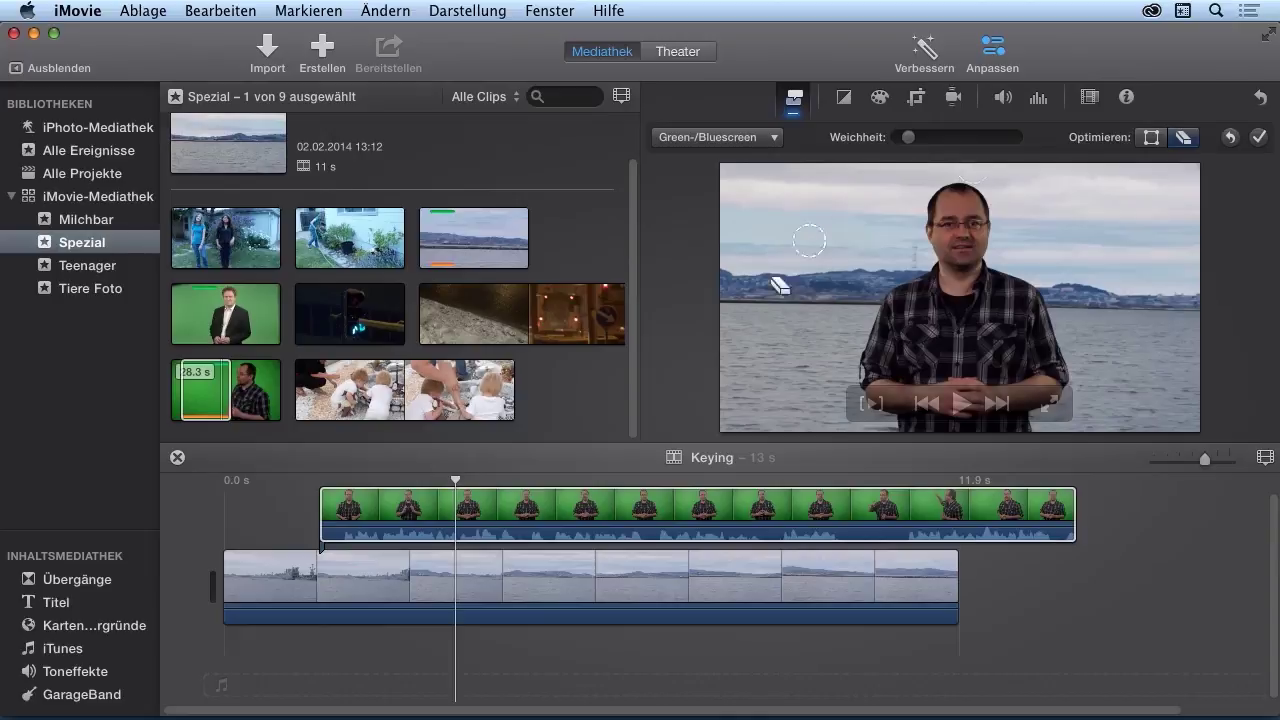
drag(457, 484, 856, 473)
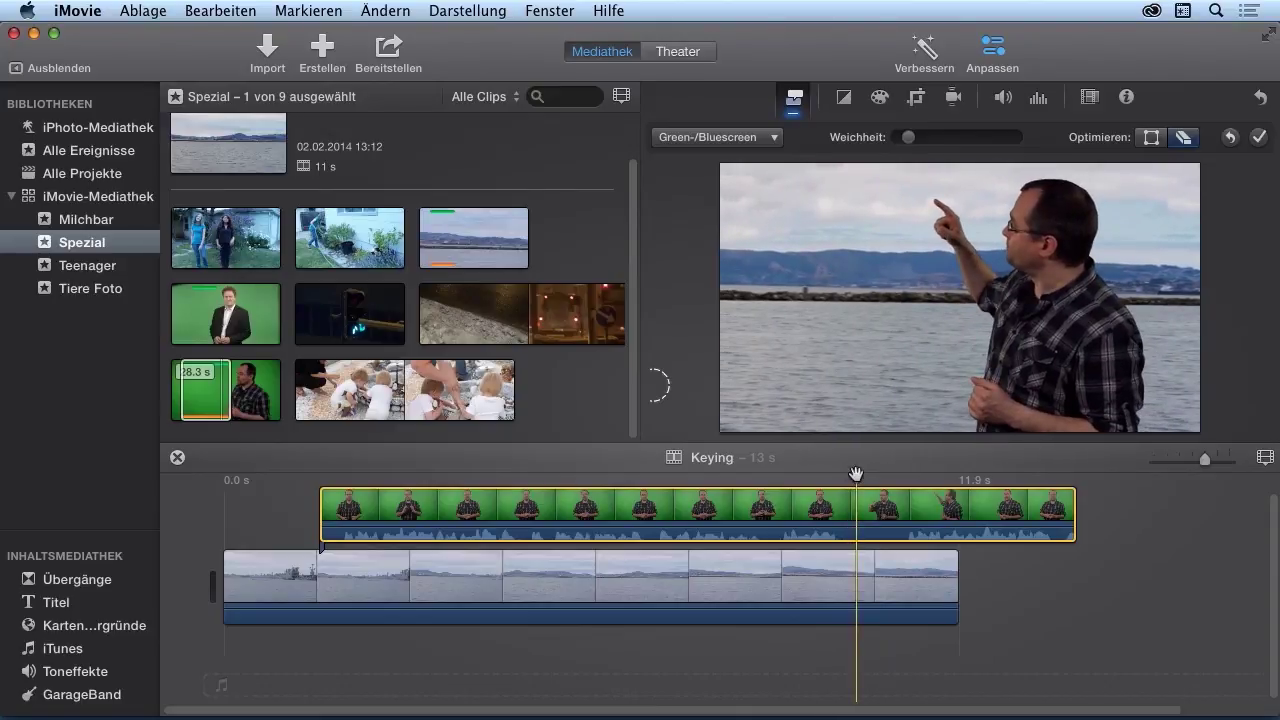